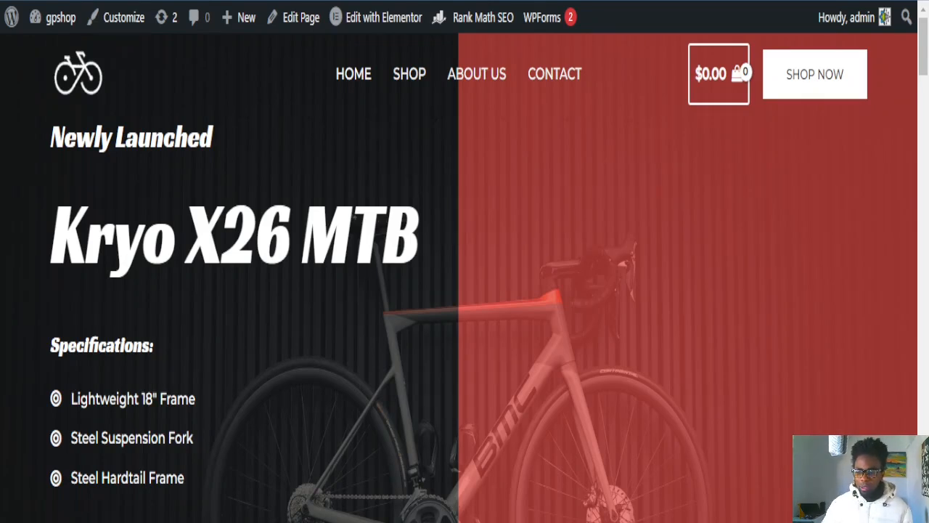
# Step: Go from the gpshop storefront to the WordPress admin dashboard through the site-name menu
pyautogui.scroll(-3, 752, 203)
pyautogui.moveTo(923, 79); pyautogui.dragTo(920, 38)
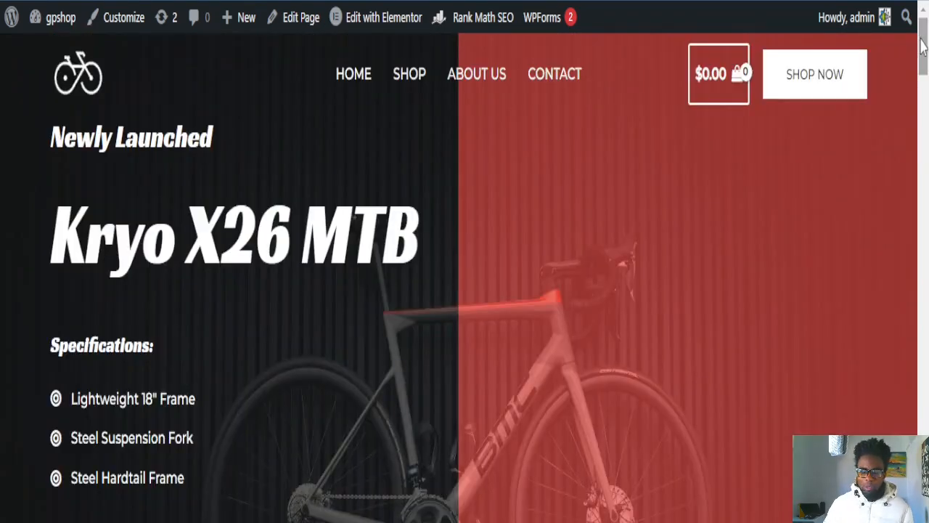
pyautogui.moveTo(61, 17)
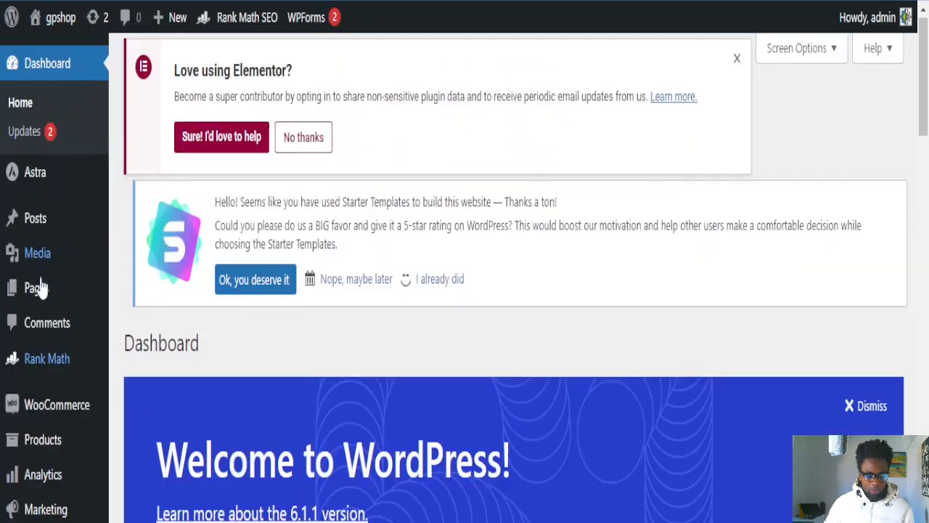
pyautogui.scroll(-5, 40, 356)
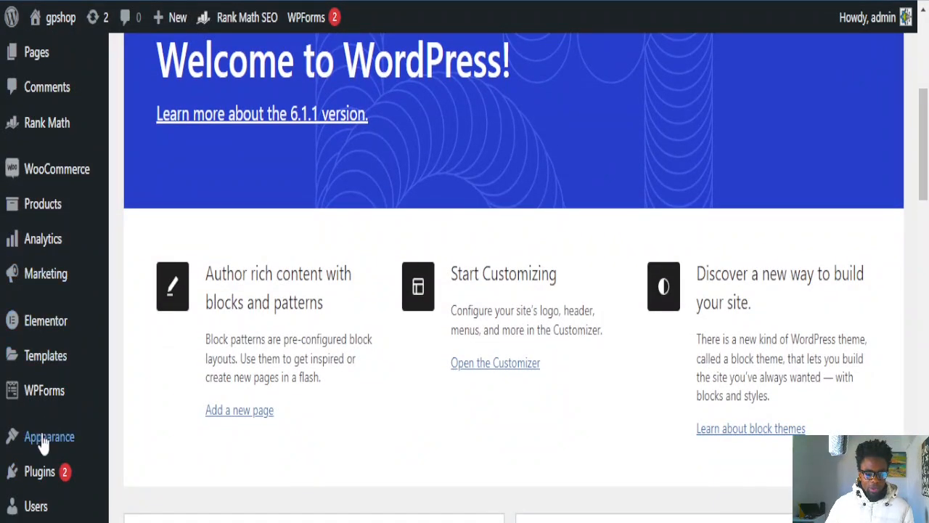
# Step: Open Appearance > Widgets and scroll down past the Main Sidebar's Meta block
pyautogui.moveTo(56, 451)
pyautogui.scroll(-1, 101, 480)
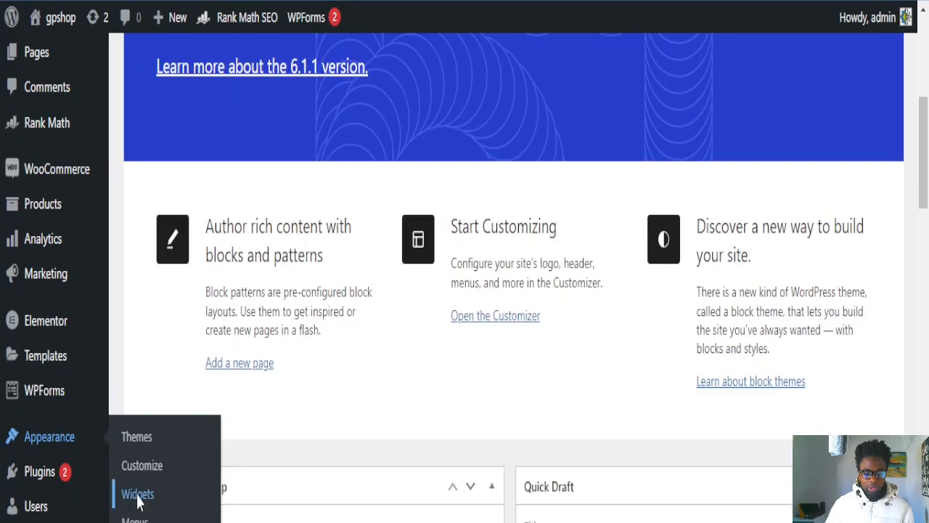
pyautogui.click(138, 496)
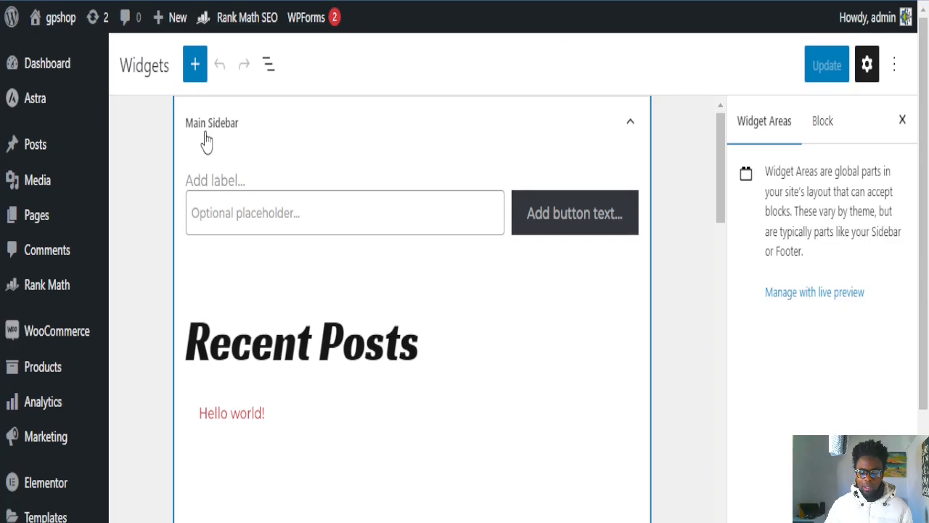
pyautogui.scroll(-5, 373, 360)
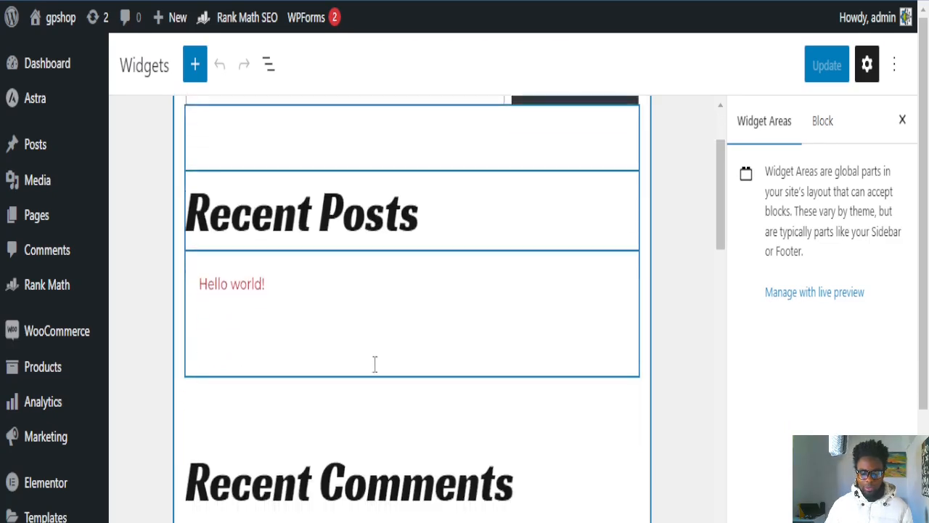
pyautogui.scroll(-5, 376, 395)
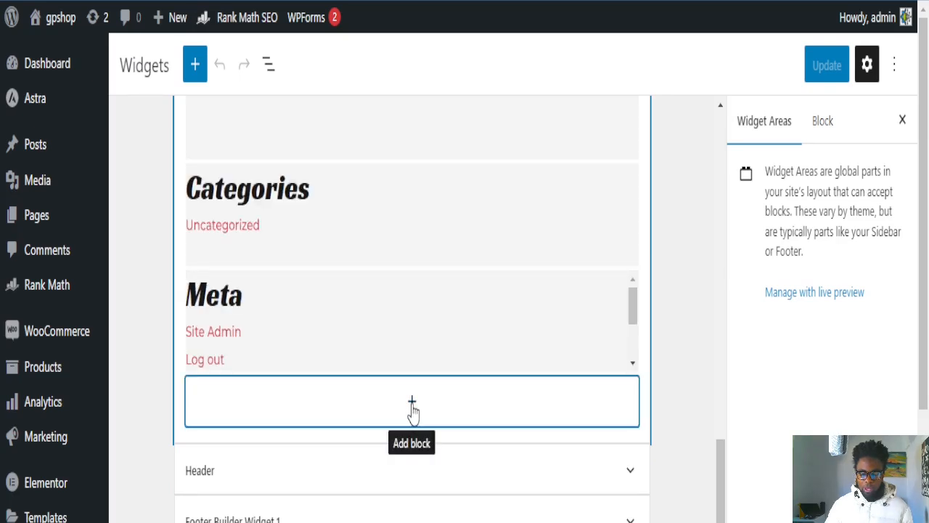
# Step: Search the block inserter for 'html' and add an empty Custom HTML block to the Main Sidebar's end
pyautogui.click(412, 406)
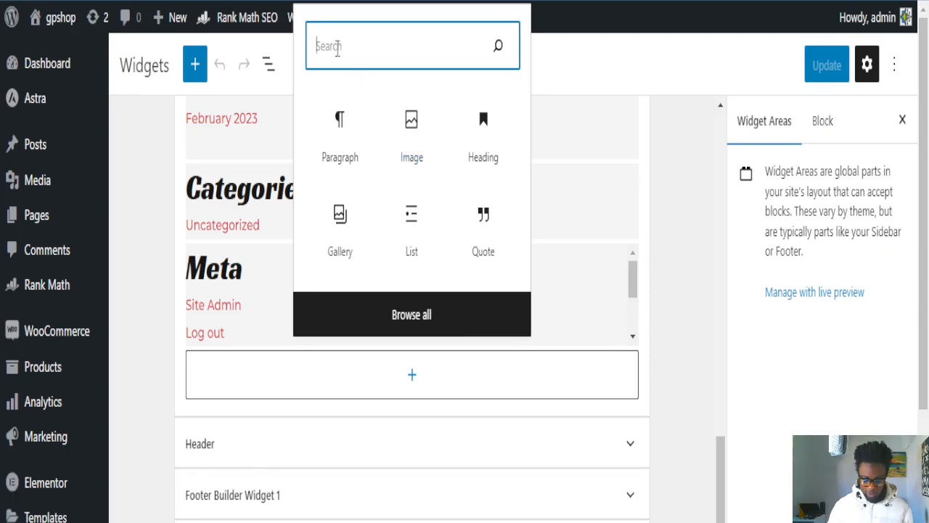
pyautogui.write('h')
pyautogui.press('BackSpace')
pyautogui.write('html')
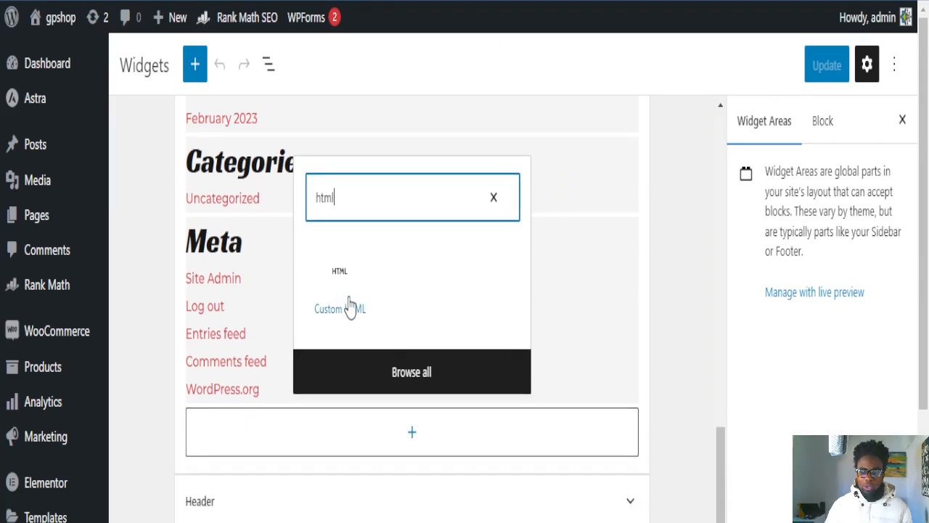
pyautogui.press('BackSpace')
pyautogui.press('BackSpace')
pyautogui.press('BackSpace')
pyautogui.press('BackSpace')
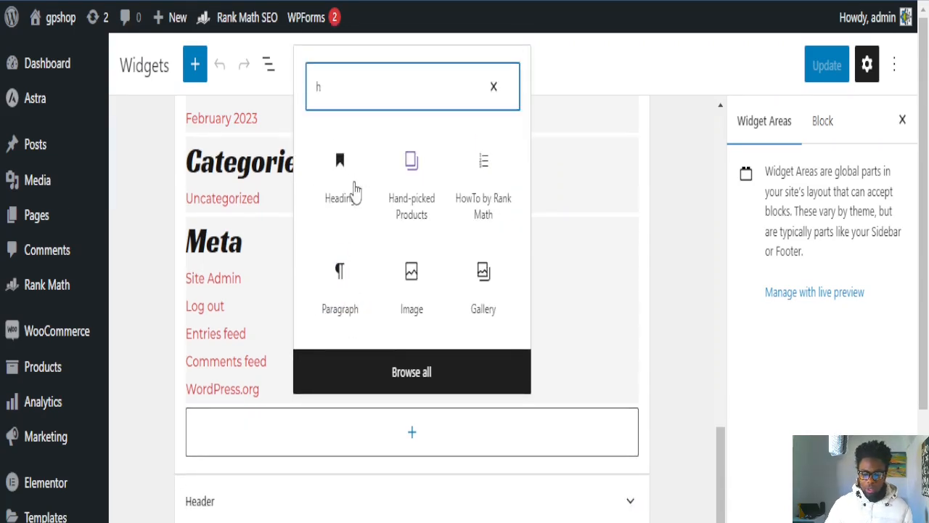
pyautogui.write('image')
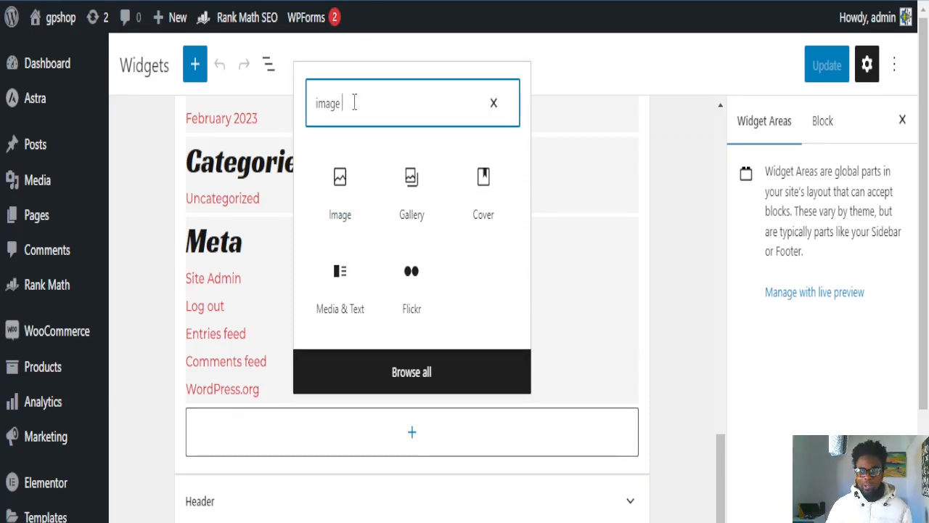
pyautogui.press('BackSpace')
pyautogui.press('BackSpace')
pyautogui.press('BackSpace')
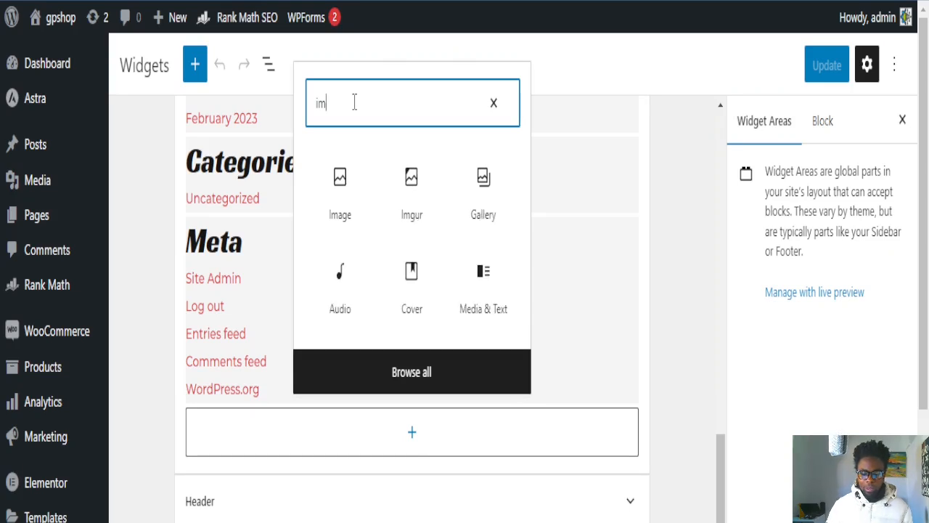
pyautogui.write('ht')
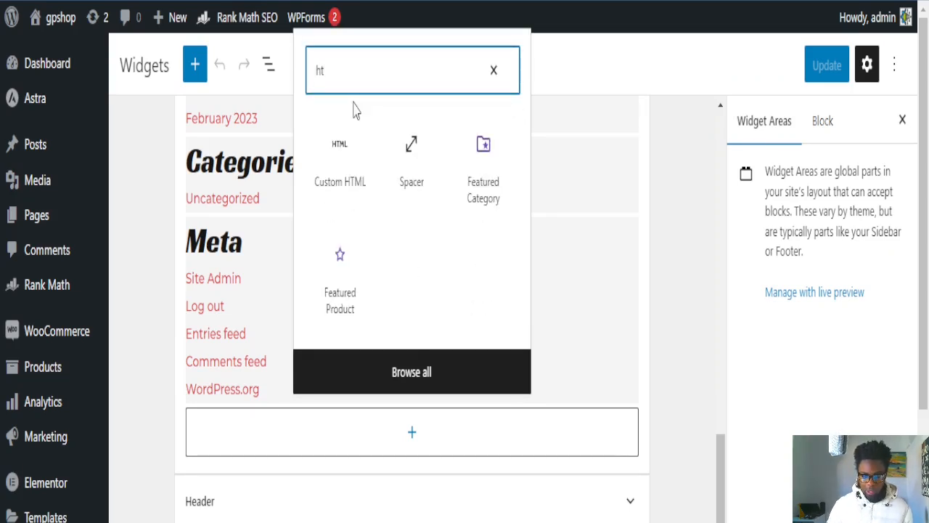
pyautogui.write('ml')
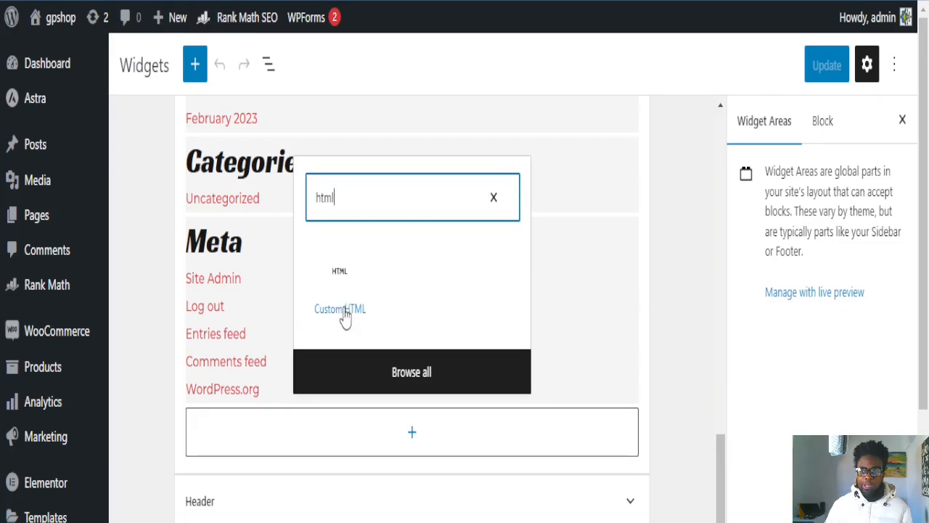
pyautogui.click(342, 308)
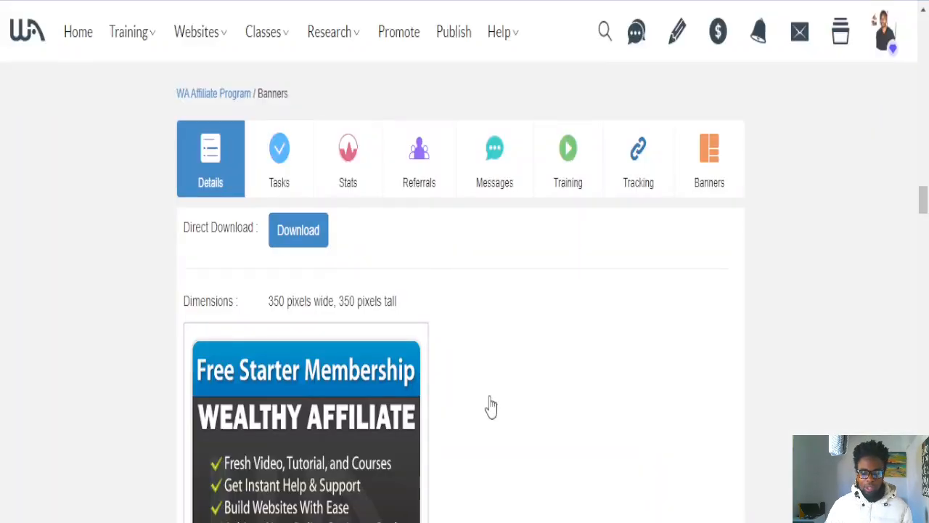
pyautogui.scroll(-3, 430, 380)
pyautogui.scroll(1, 302, 337)
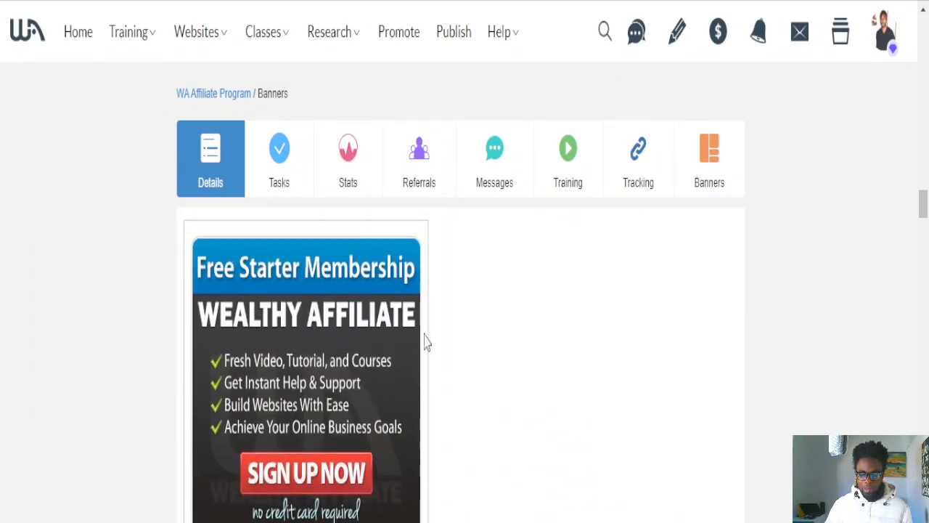
# Step: Select the Free Starter Membership banner's HTML code on the Wealthy Affiliate Banners page
pyautogui.scroll(-1, 423, 392)
pyautogui.scroll(-1, 399, 500)
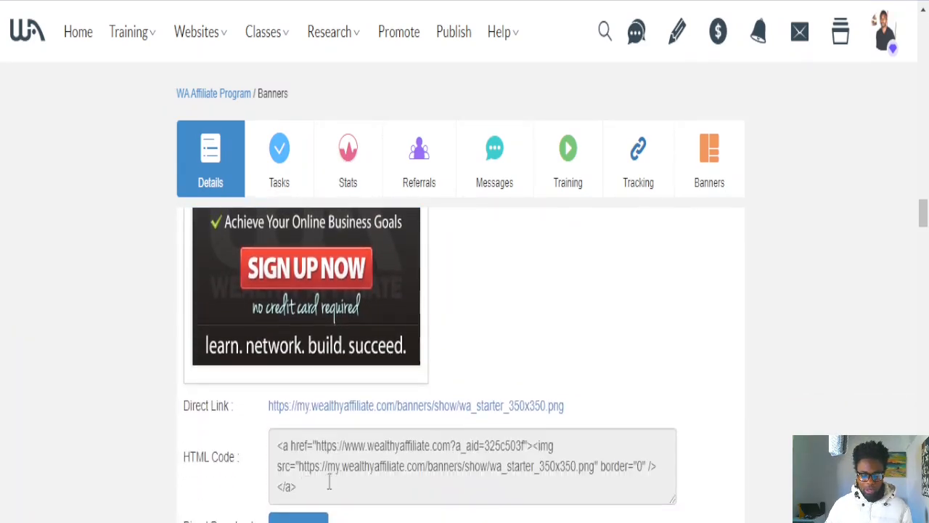
pyautogui.moveTo(320, 491); pyautogui.dragTo(275, 437)
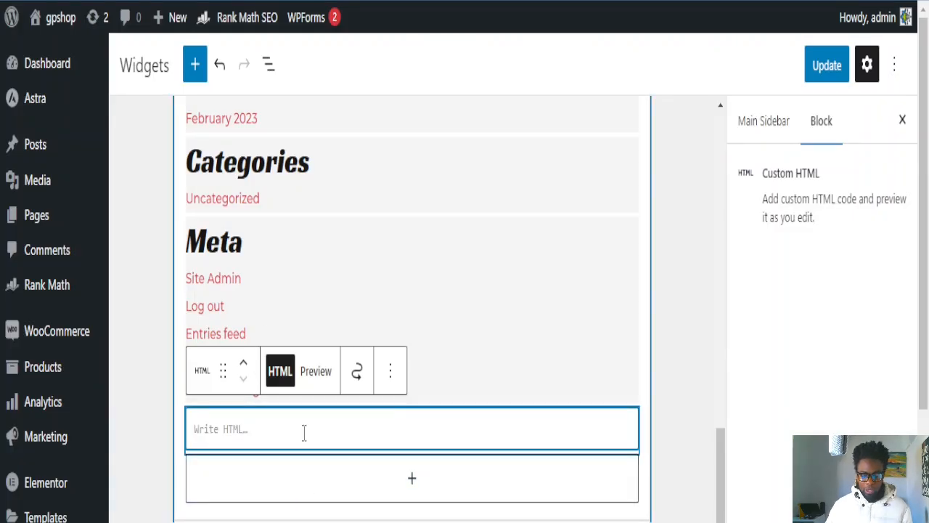
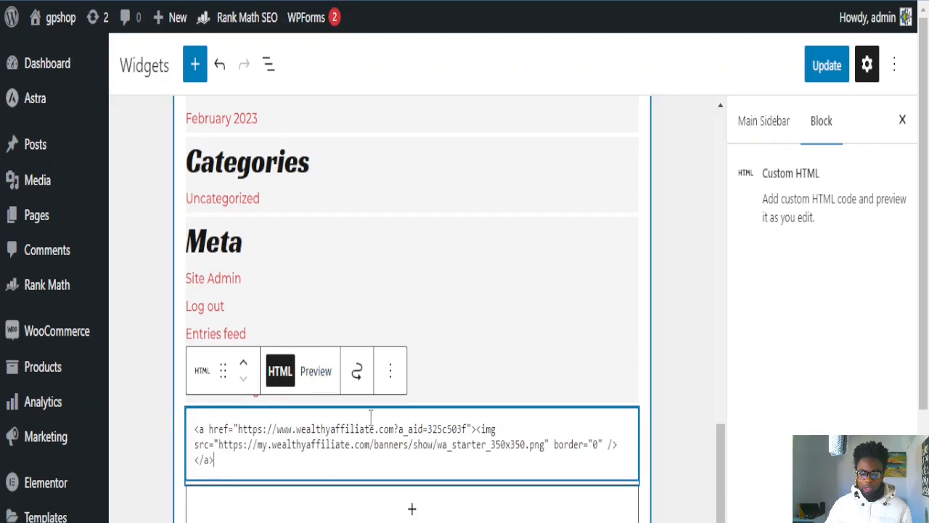
# Step: Paste the banner HTML into the Custom HTML block and preview it as a rendered banner
pyautogui.scroll(-3, 369, 431)
pyautogui.click(291, 360)
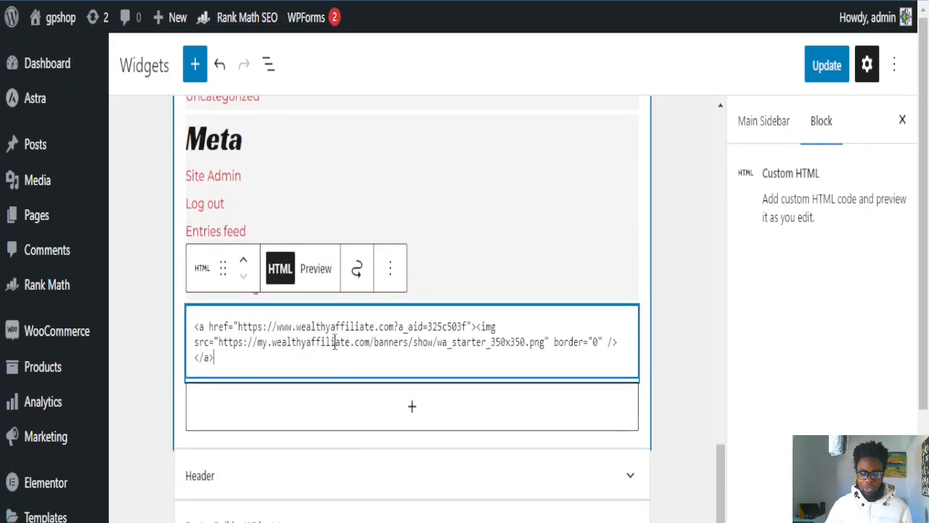
pyautogui.scroll(6, 341, 366)
pyautogui.scroll(-3, 314, 435)
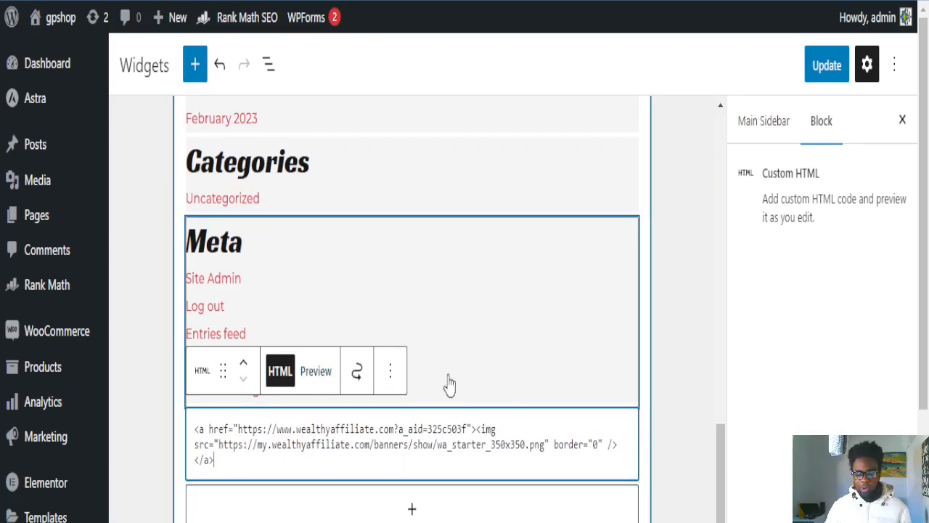
pyautogui.click(314, 376)
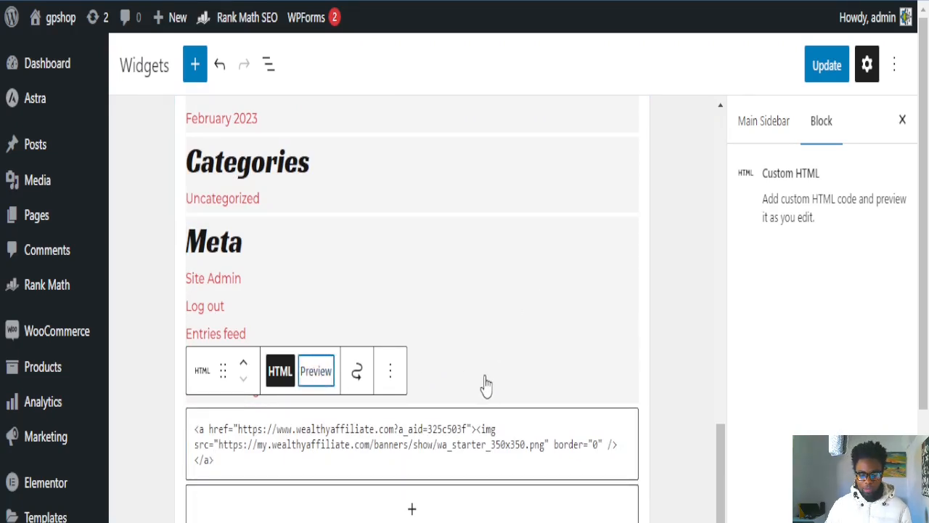
pyautogui.scroll(-3, 512, 444)
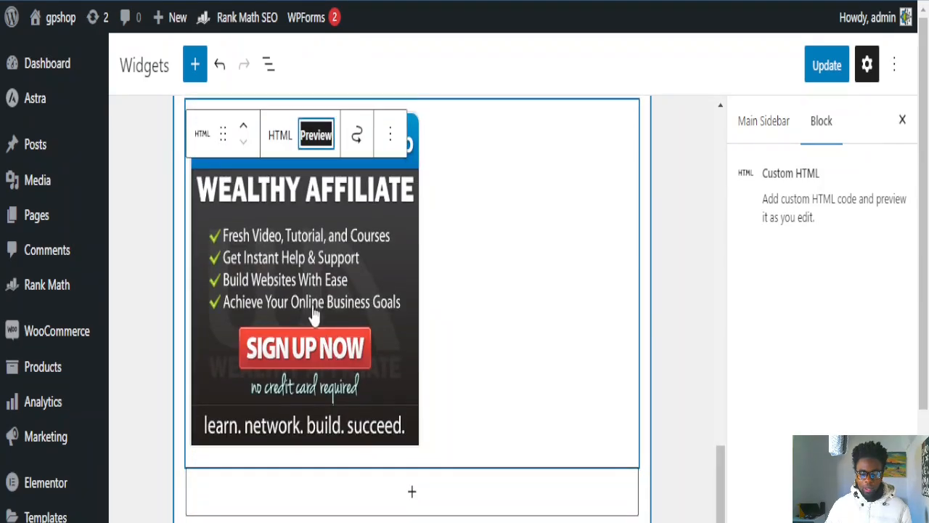
pyautogui.scroll(1, 336, 327)
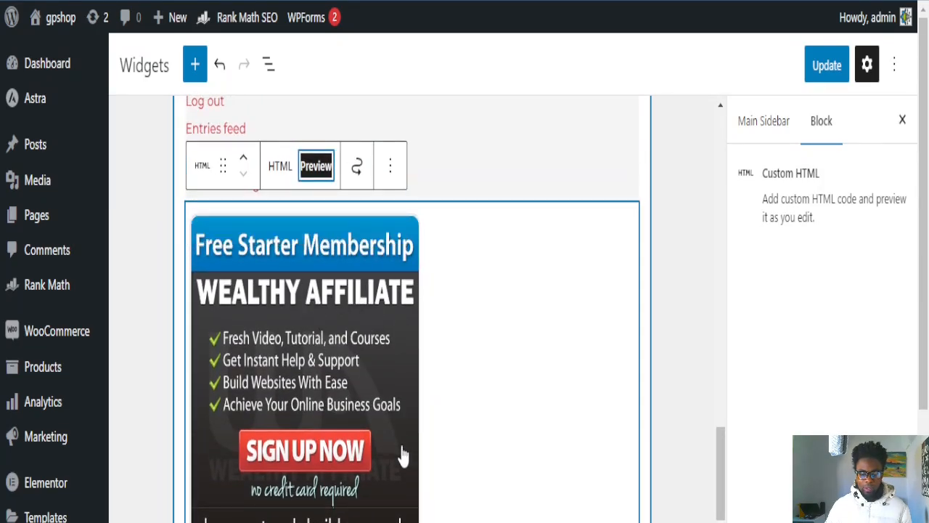
pyautogui.scroll(-2, 400, 457)
pyautogui.scroll(3, 369, 454)
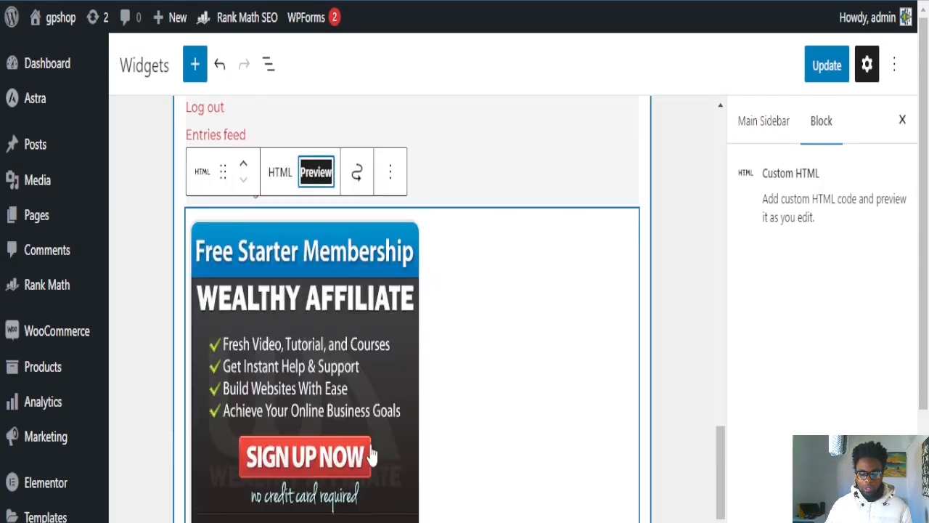
pyautogui.scroll(-1, 372, 452)
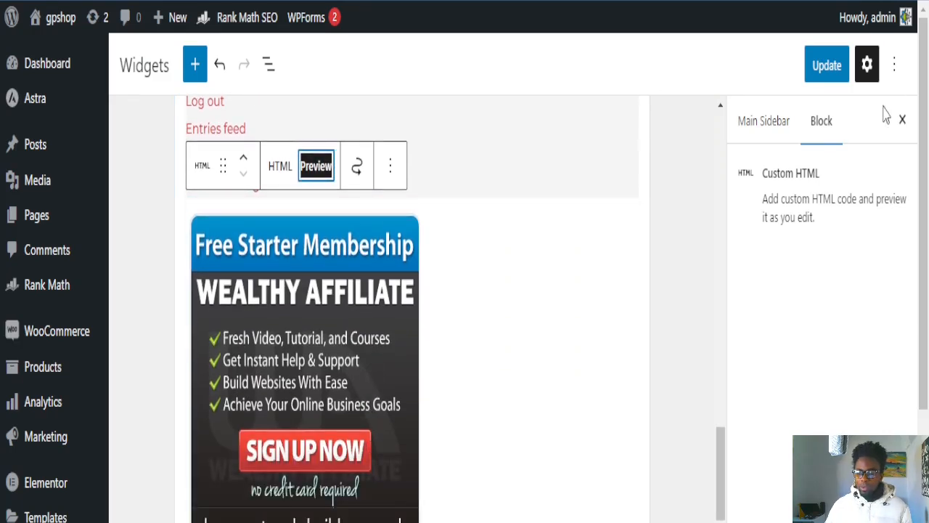
# Step: Save the Main Sidebar widgets with Update so the banner block is stored
pyautogui.click(820, 67)
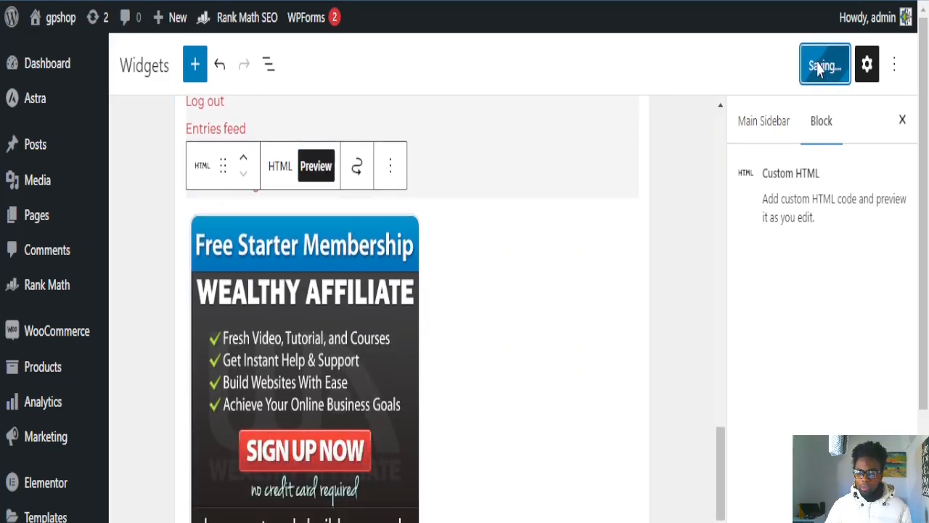
pyautogui.scroll(-4, 699, 282)
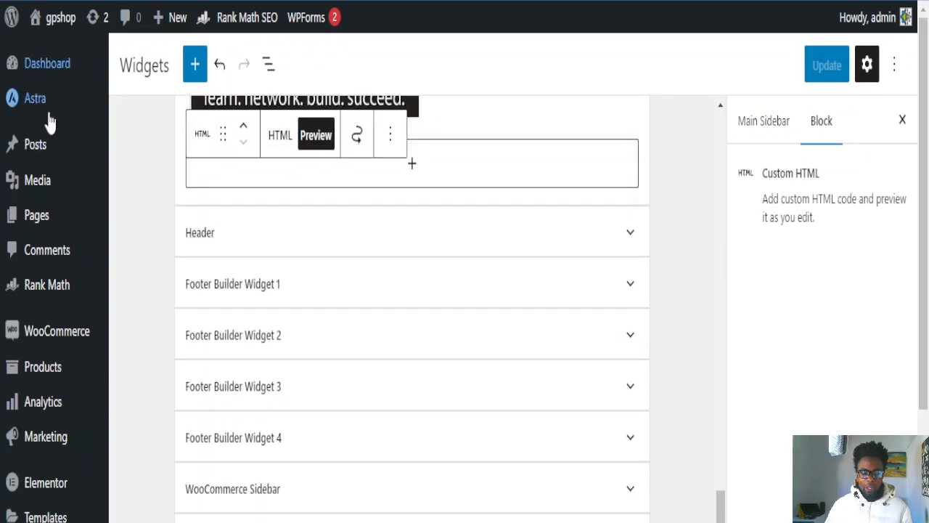
pyautogui.moveTo(29, 141)
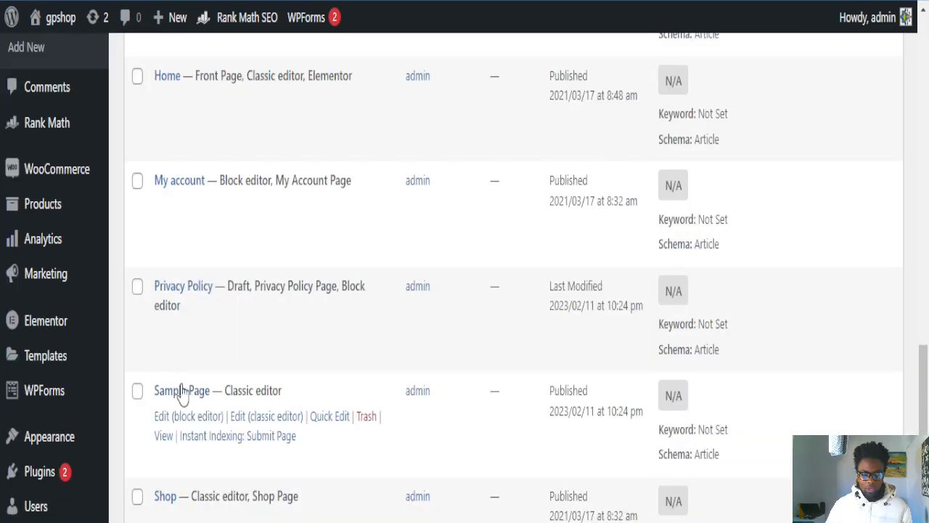
# Step: View the live Sample Page and find the Wealthy Affiliate banner under Meta in the sidebar
pyautogui.click(181, 389)
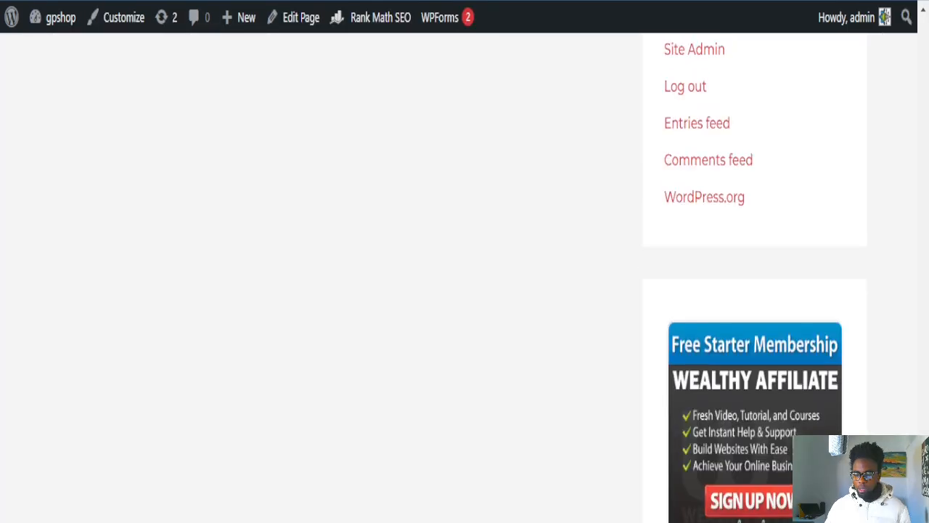
pyautogui.scroll(10, 499, 283)
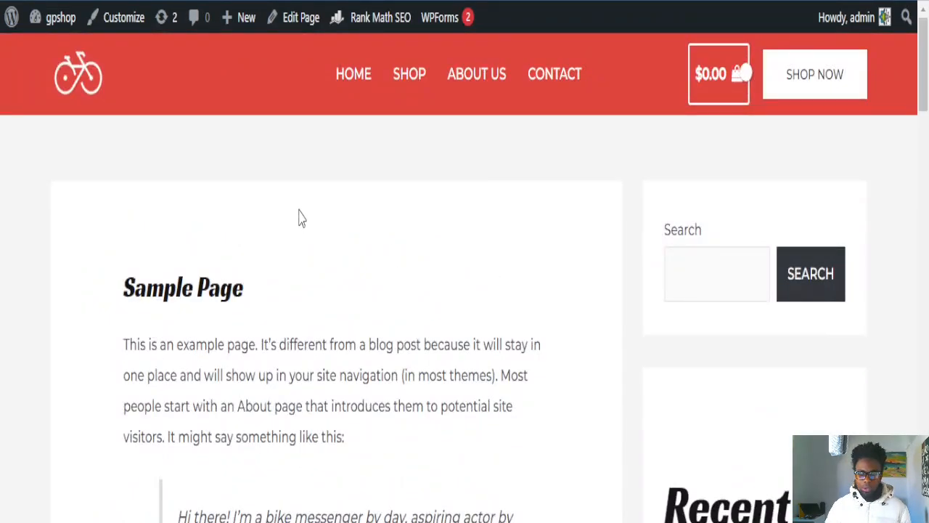
pyautogui.scroll(-15, 227, 177)
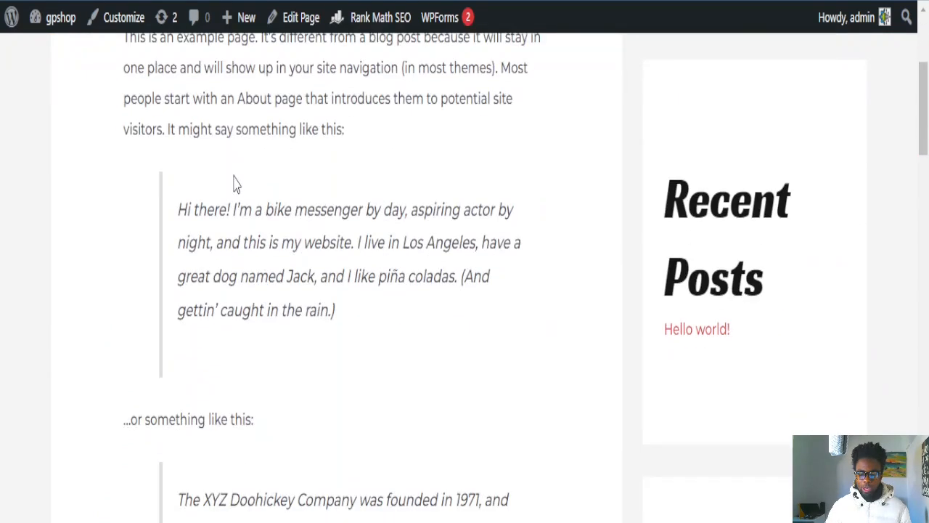
pyautogui.scroll(-15, 673, 289)
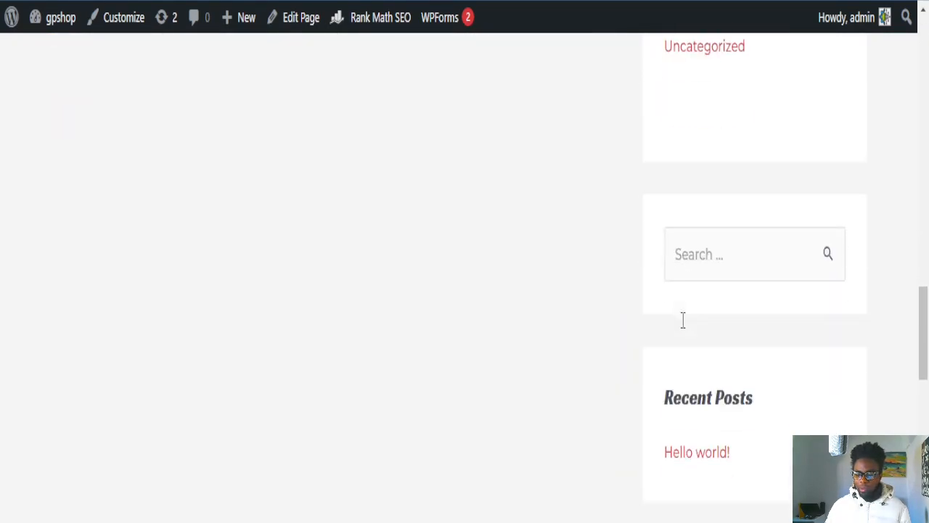
pyautogui.scroll(-5, 695, 345)
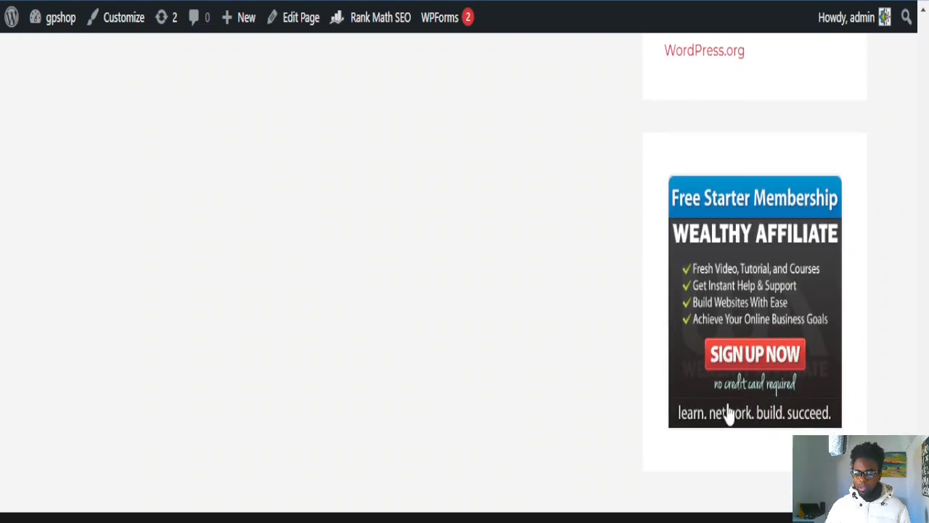
pyautogui.scroll(2, 731, 413)
pyautogui.scroll(4, 755, 276)
pyautogui.scroll(-5, 755, 276)
pyautogui.scroll(3, 755, 276)
# Step: Return to the WordPress dashboard through the gpshop admin-bar menu
pyautogui.moveTo(923, 501); pyautogui.dragTo(916, 40)
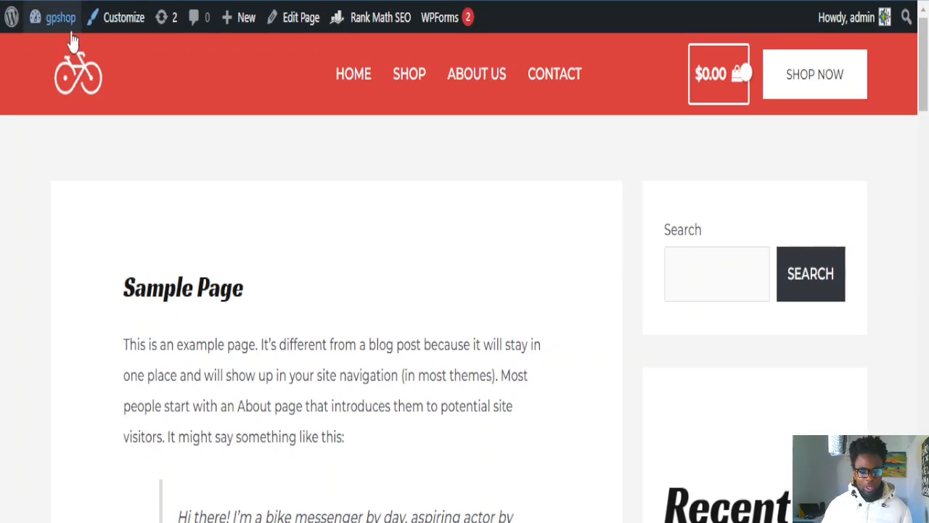
pyautogui.moveTo(54, 42)
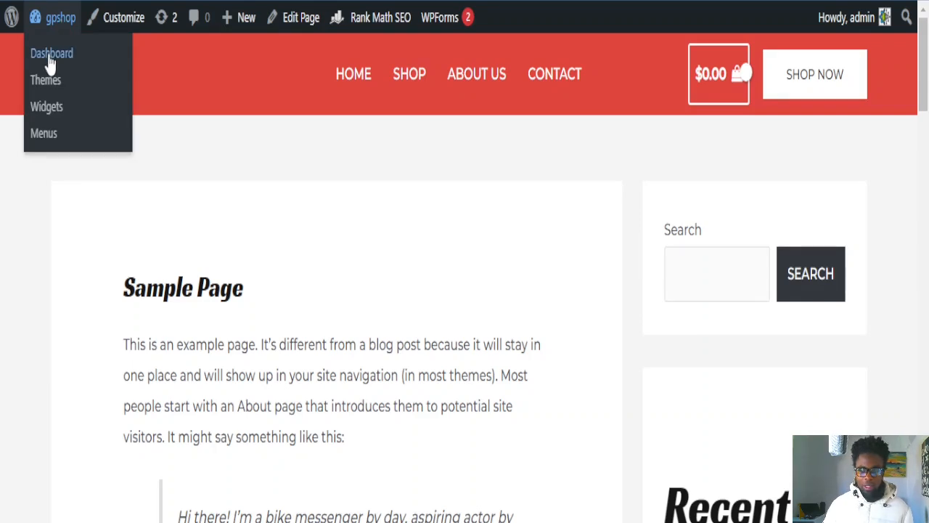
pyautogui.click(51, 64)
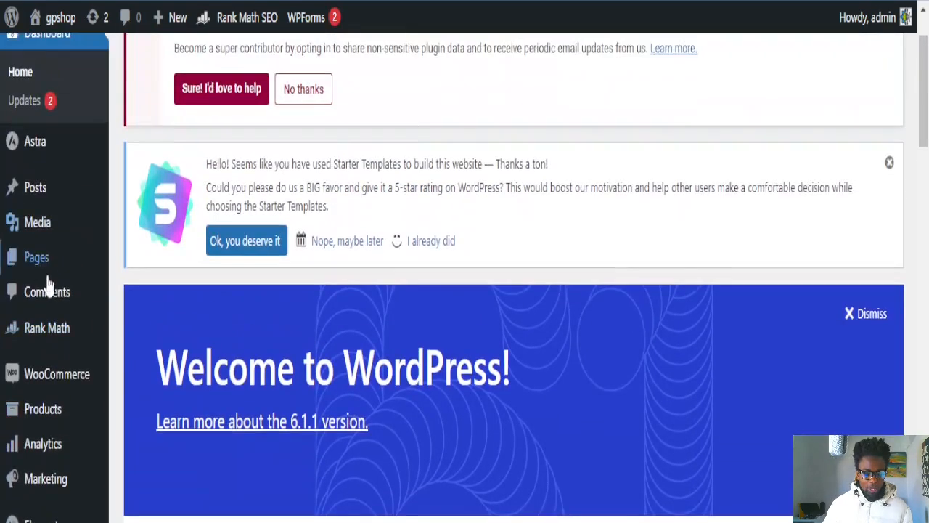
# Step: Search 'adinserter' under Plugins > Add New, then install and activate Ad Inserter
pyautogui.scroll(-3, 44, 304)
pyautogui.scroll(-2, 29, 348)
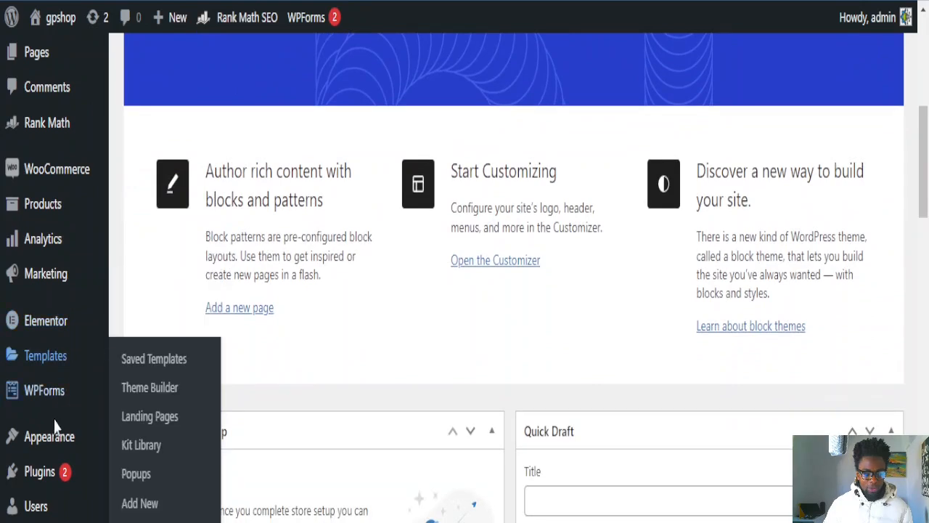
pyautogui.moveTo(37, 483)
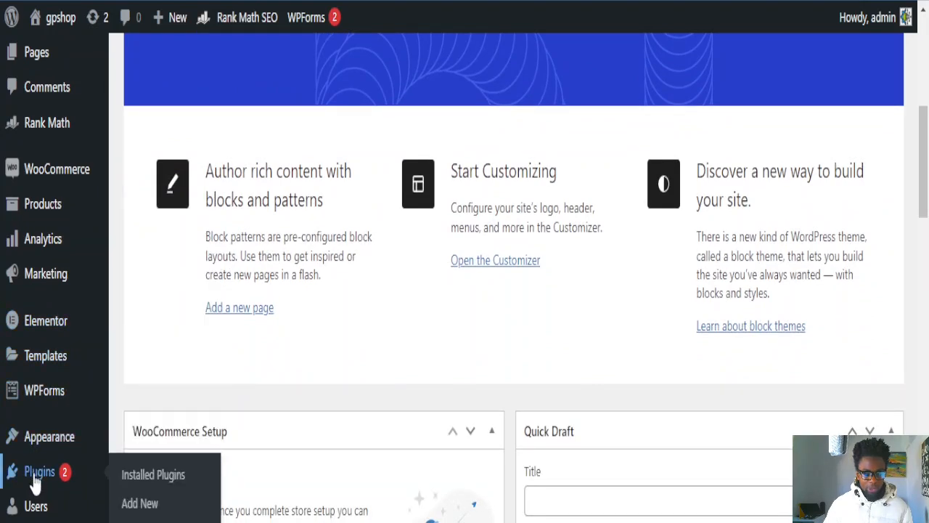
pyautogui.click(138, 504)
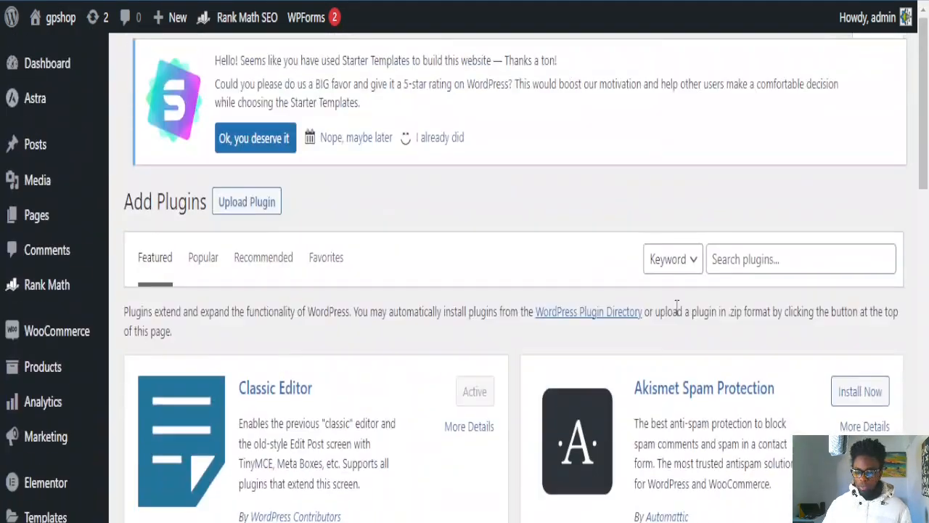
pyautogui.click(735, 252)
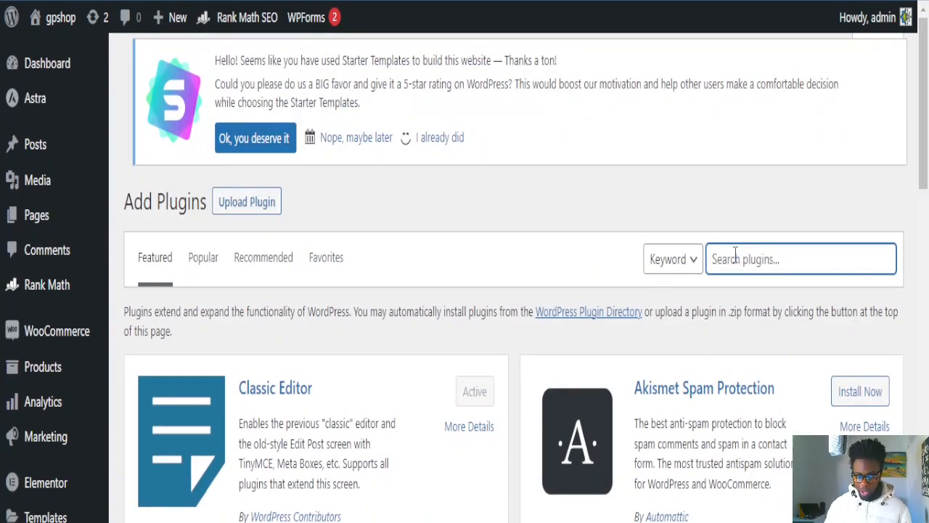
pyautogui.write('a')
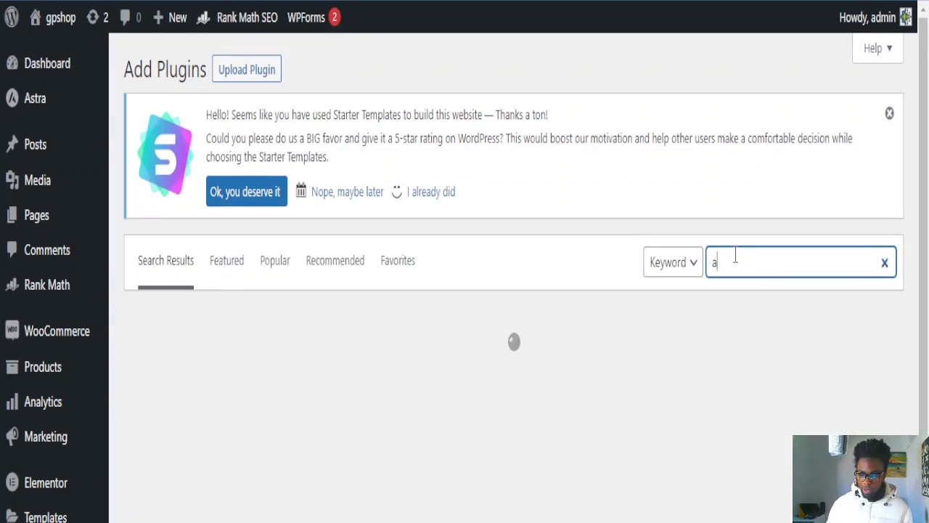
pyautogui.write('dinserter')
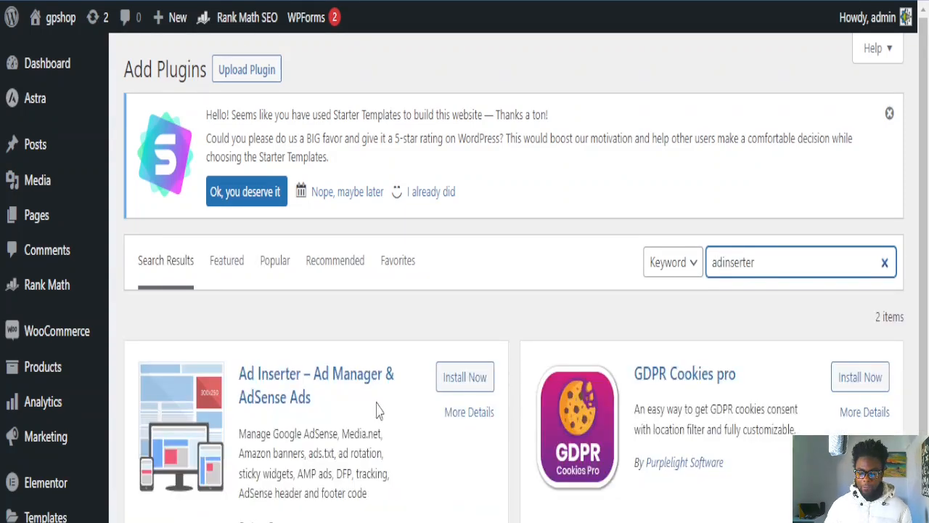
pyautogui.click(461, 379)
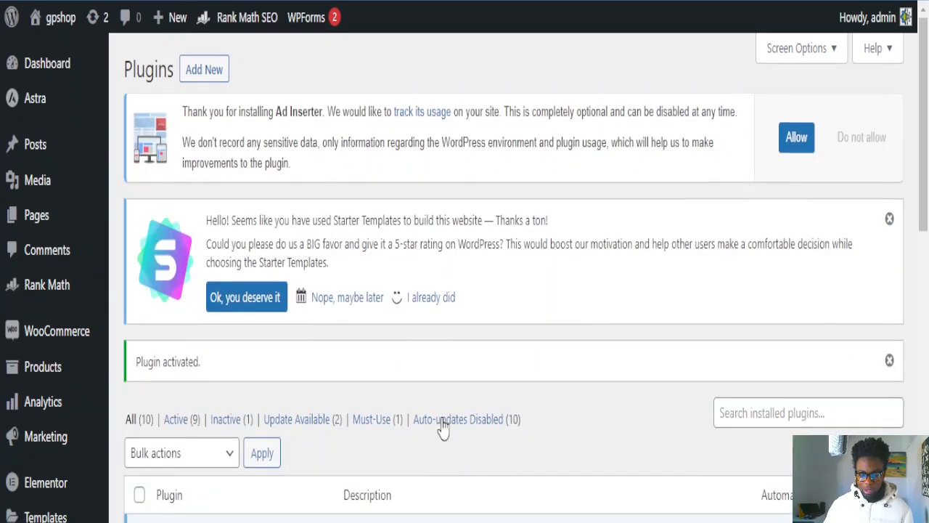
pyautogui.scroll(-2, 445, 424)
pyautogui.scroll(-4, 253, 411)
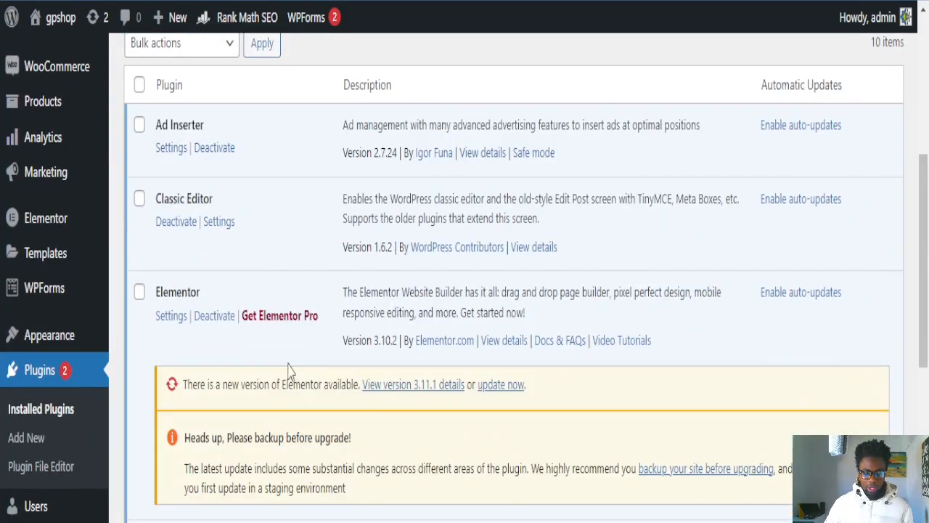
pyautogui.scroll(2, 229, 271)
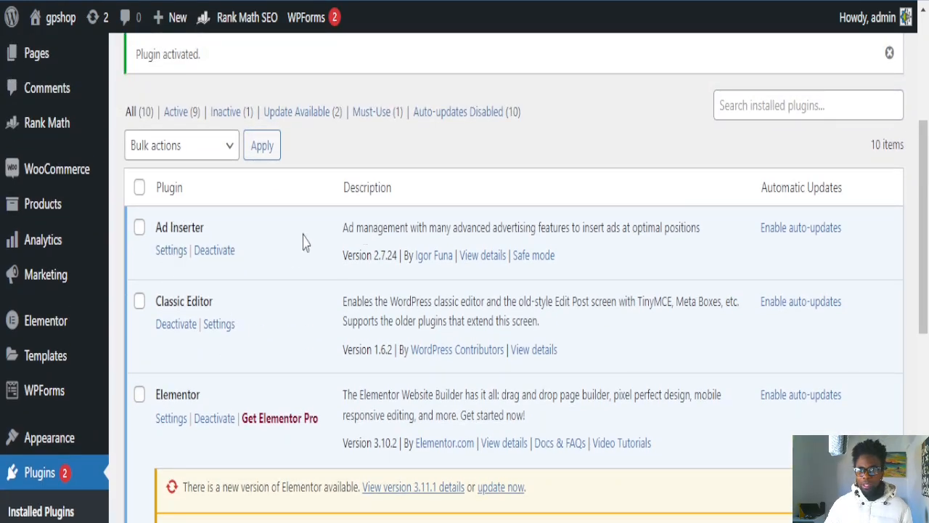
pyautogui.click(171, 254)
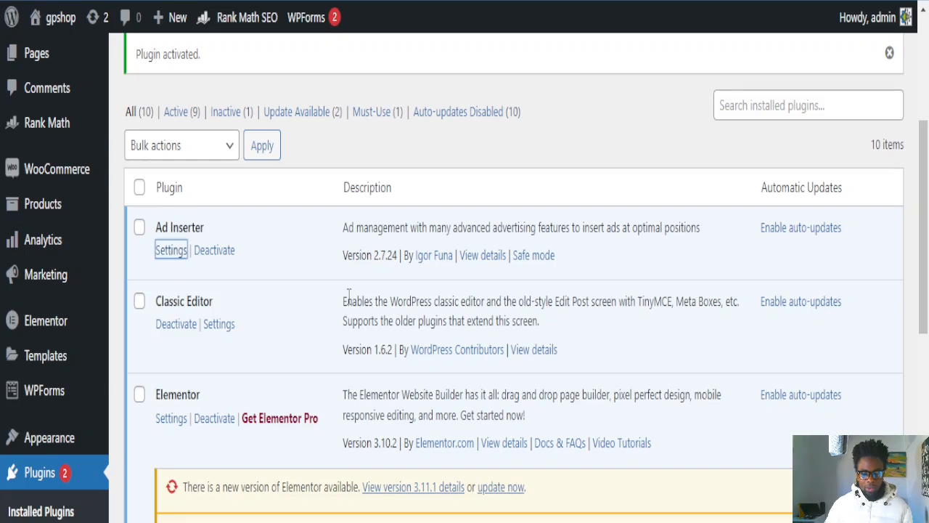
pyautogui.scroll(-1, 368, 329)
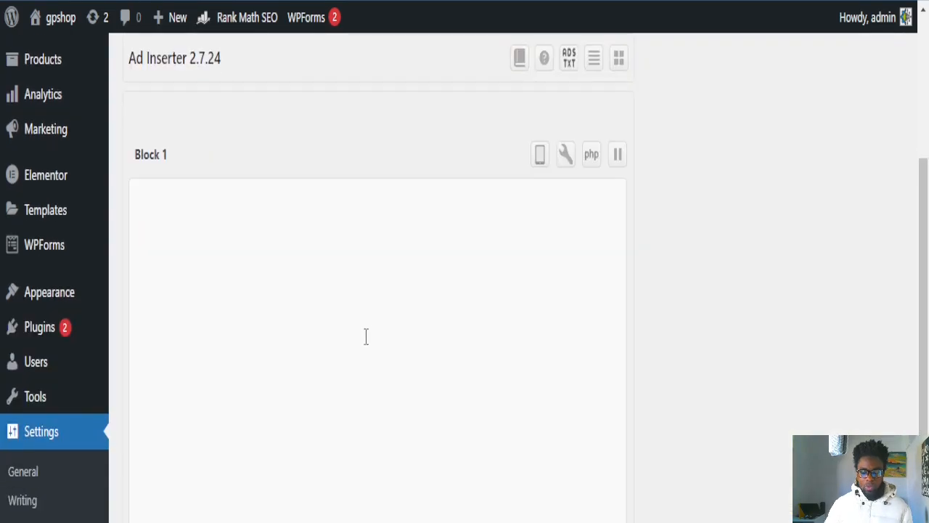
pyautogui.scroll(5, 365, 334)
pyautogui.scroll(-5, 362, 361)
pyautogui.scroll(-1, 361, 361)
pyautogui.scroll(2, 295, 324)
pyautogui.scroll(2, 254, 359)
pyautogui.scroll(-4, 256, 363)
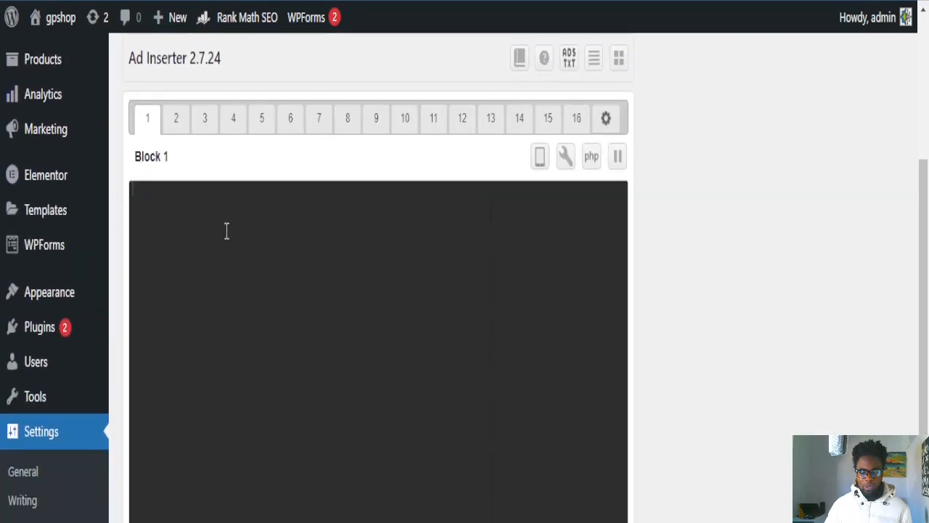
pyautogui.scroll(1, 227, 231)
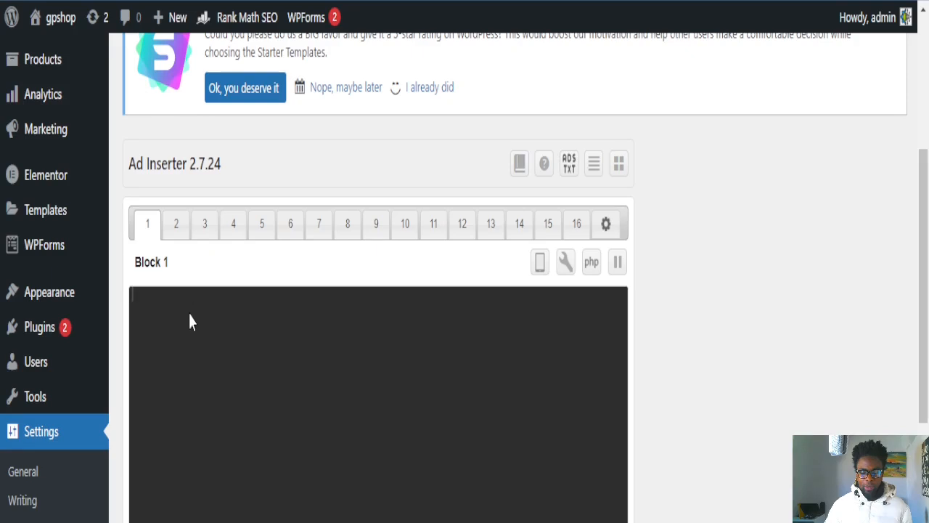
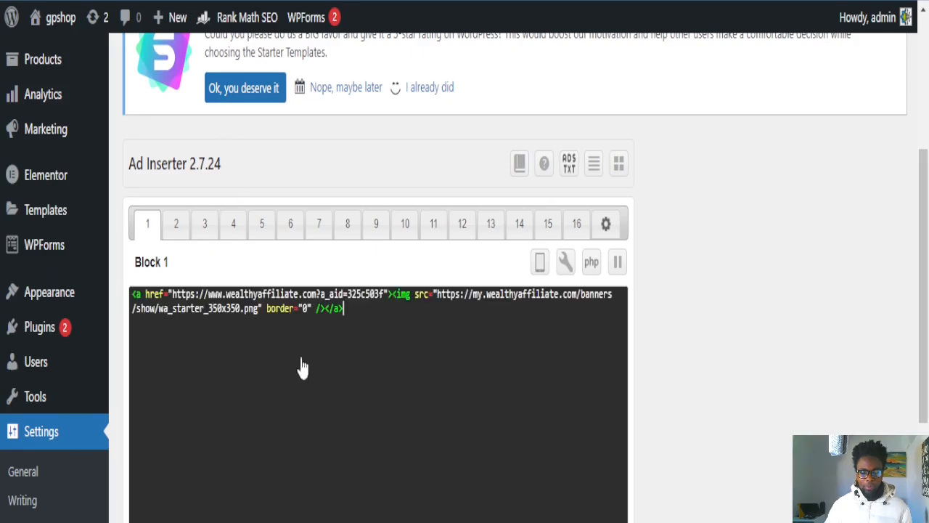
pyautogui.scroll(-1, 346, 290)
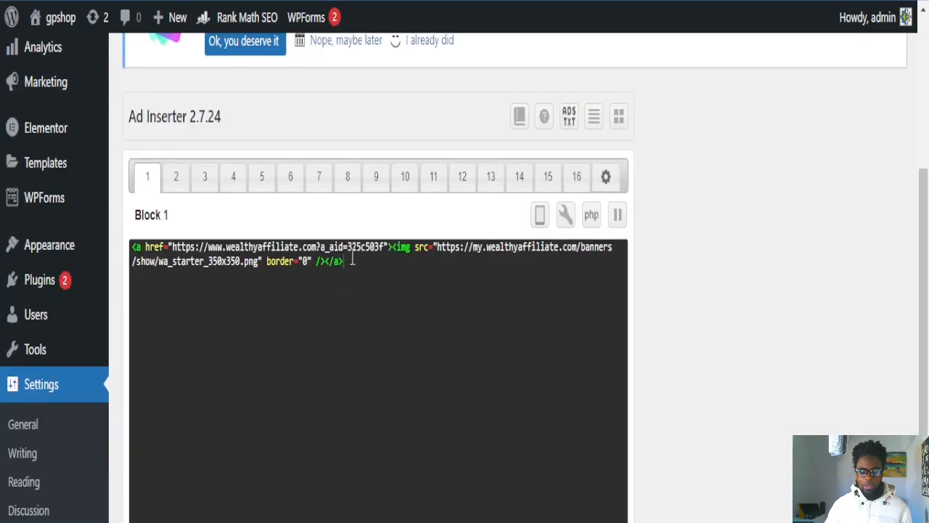
pyautogui.scroll(-3, 333, 302)
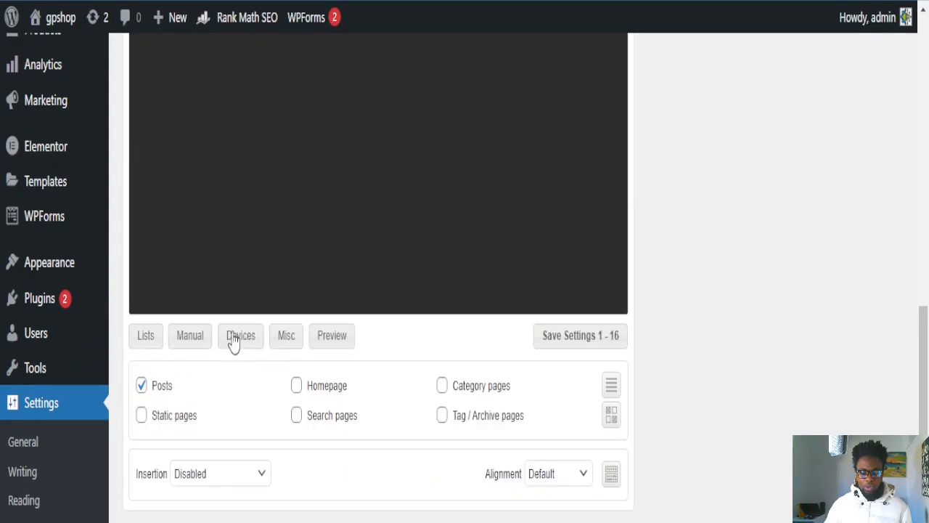
pyautogui.scroll(3, 244, 320)
pyautogui.scroll(-4, 343, 281)
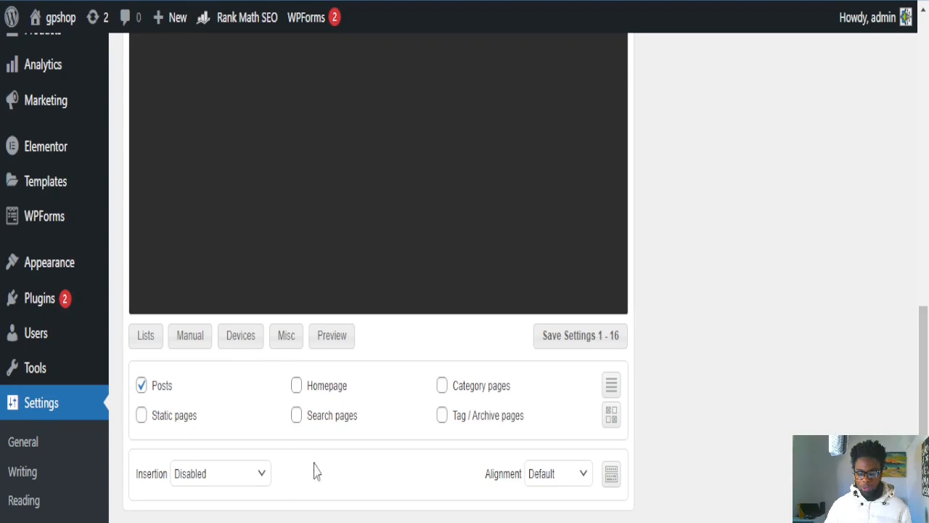
pyautogui.scroll(-2, 269, 493)
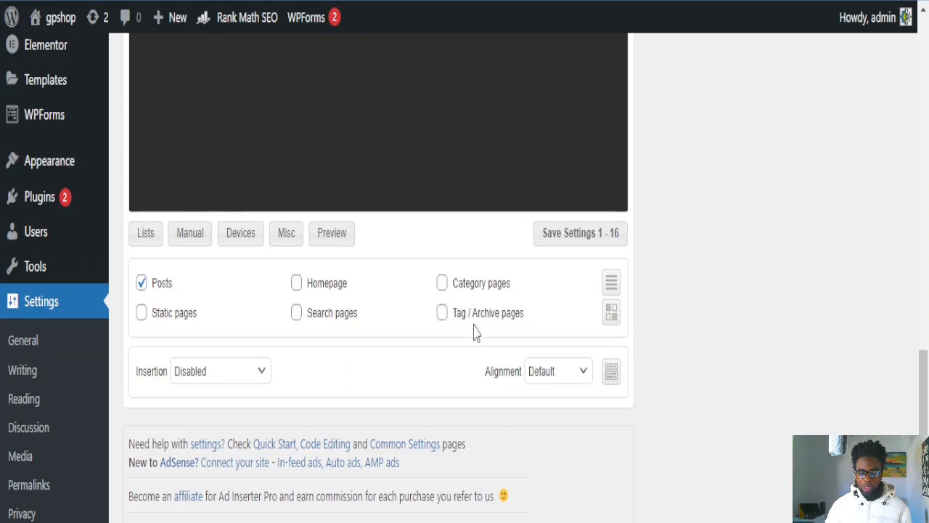
pyautogui.click(231, 376)
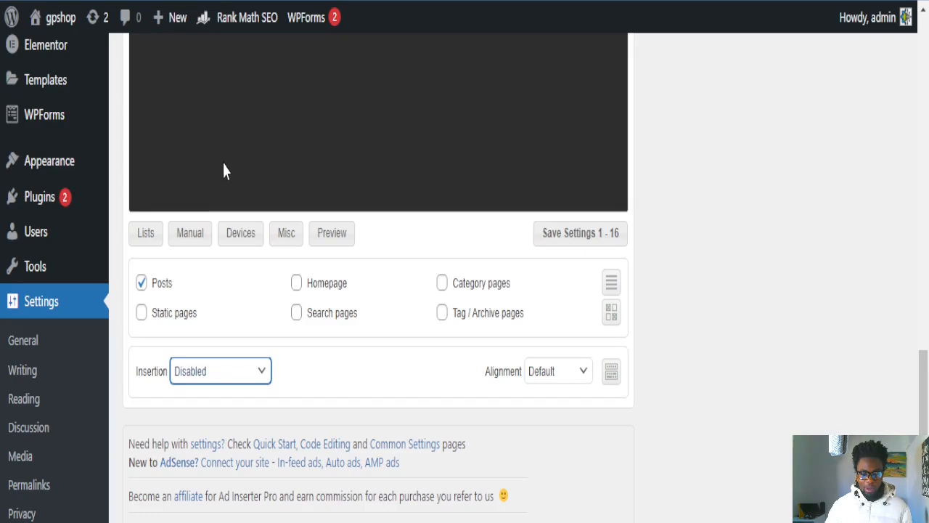
pyautogui.click(556, 372)
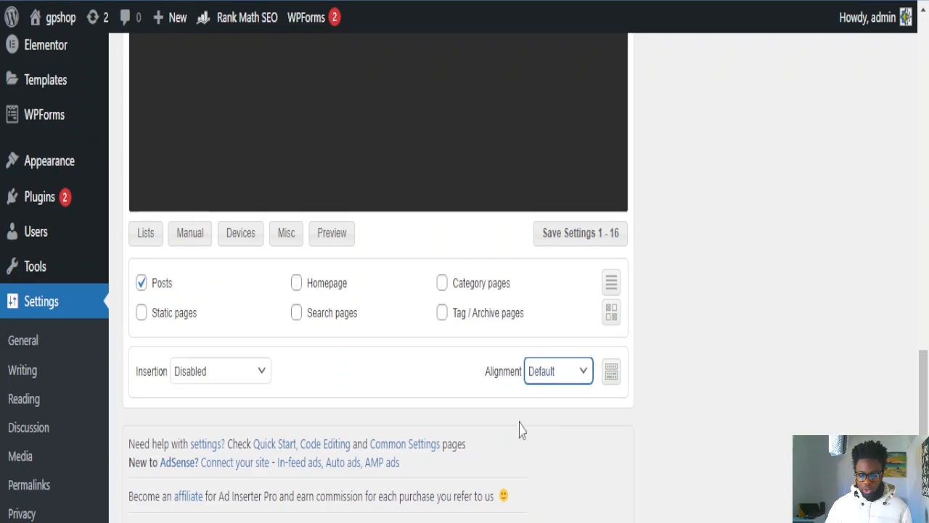
pyautogui.click(450, 389)
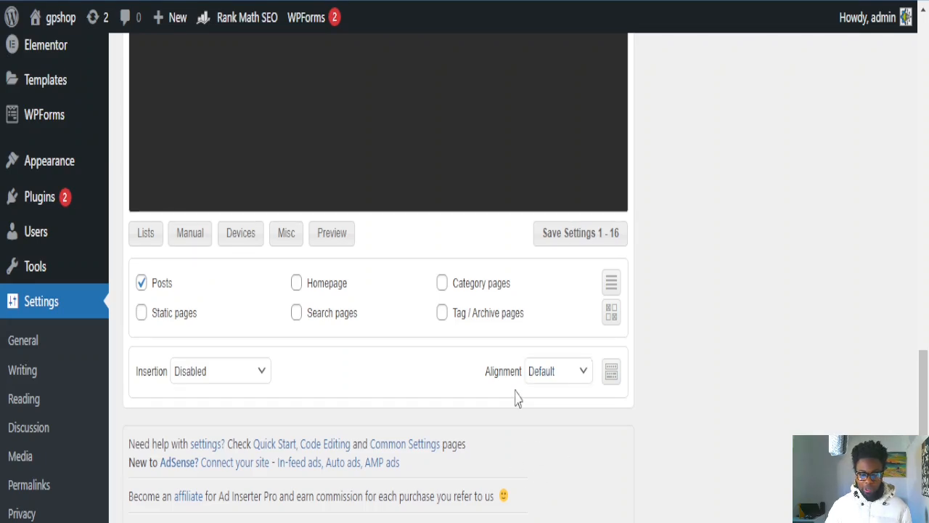
pyautogui.scroll(4, 429, 244)
pyautogui.scroll(-2, 436, 232)
pyautogui.scroll(-1, 437, 231)
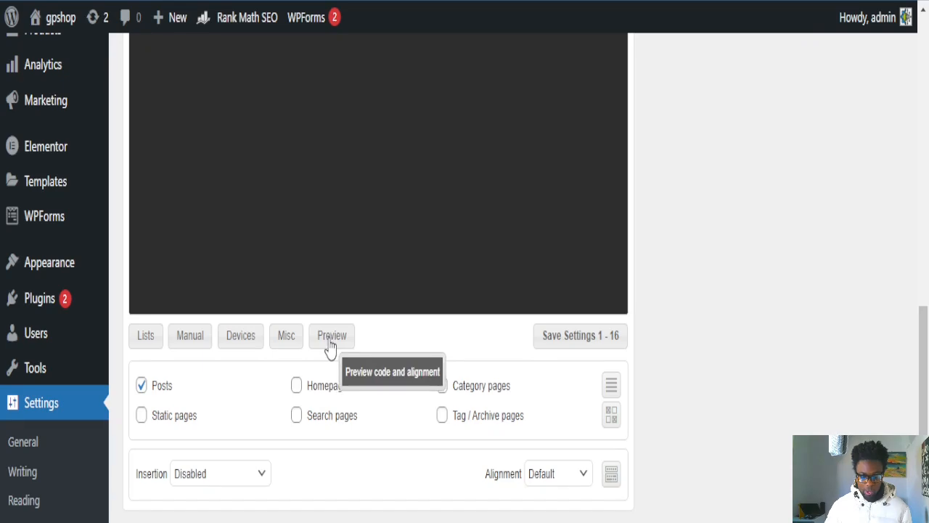
pyautogui.scroll(-6, 424, 356)
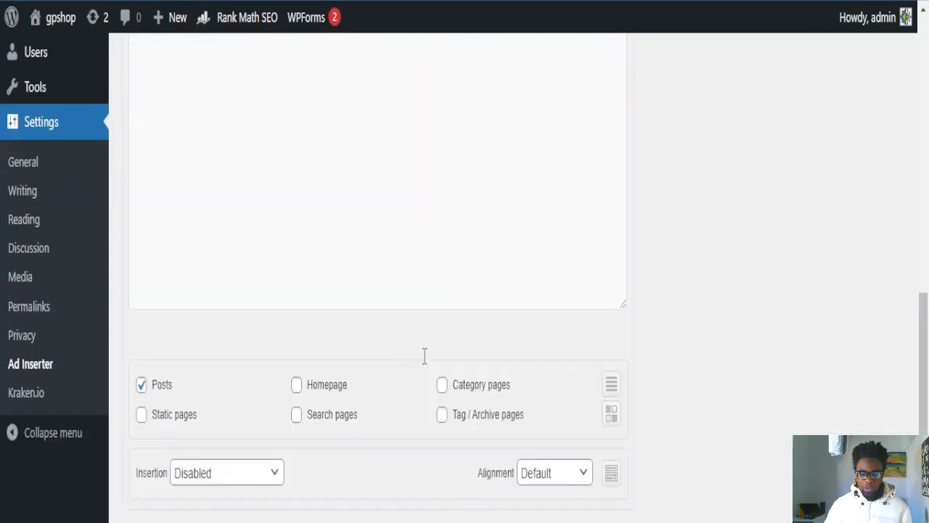
# Step: Scroll through the Ad Inserter Block 1 settings page
pyautogui.scroll(-1, 313, 470)
pyautogui.scroll(7, 411, 327)
pyautogui.scroll(1, 410, 317)
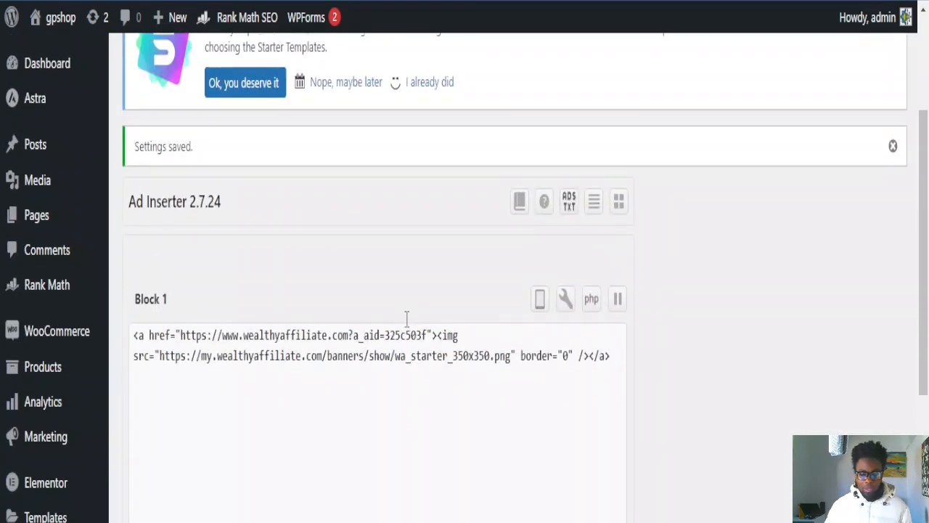
pyautogui.scroll(-3, 406, 359)
pyautogui.scroll(3, 432, 366)
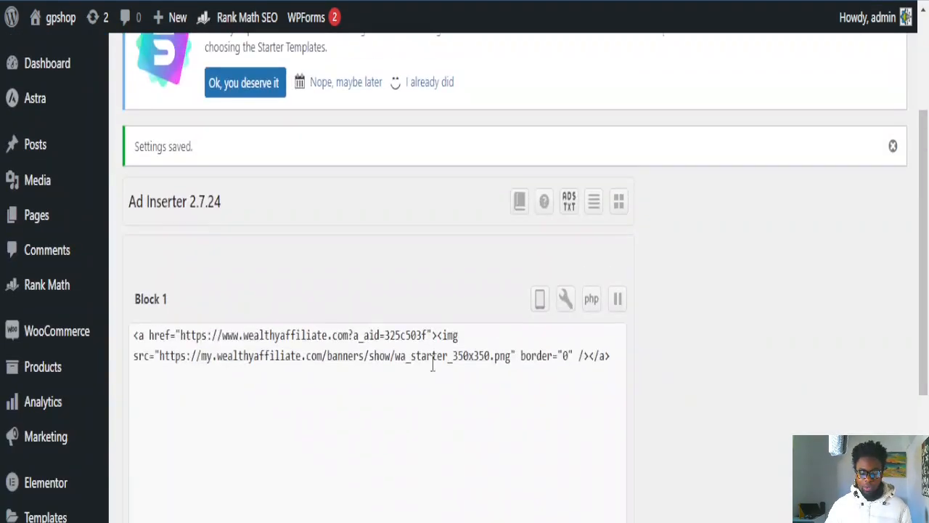
pyautogui.scroll(-1, 392, 323)
pyautogui.scroll(-1, 392, 329)
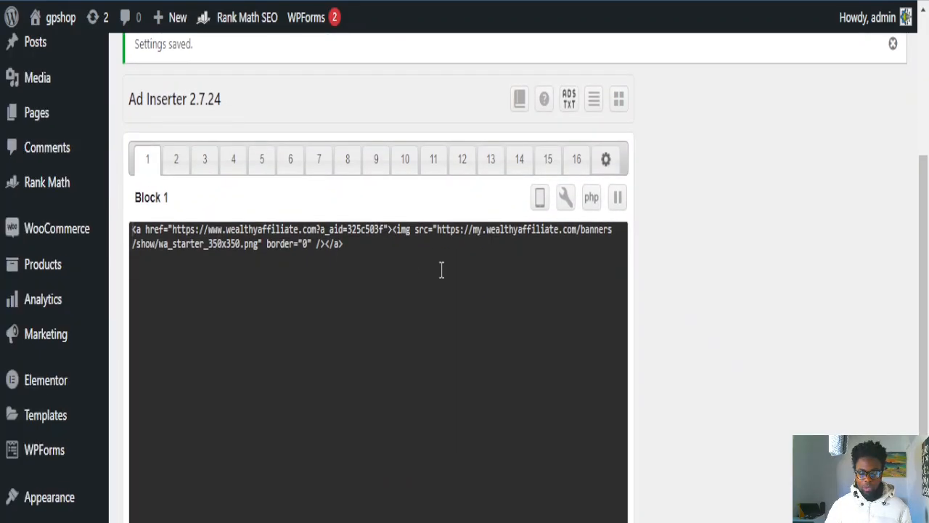
pyautogui.scroll(-2, 411, 263)
pyautogui.scroll(4, 406, 263)
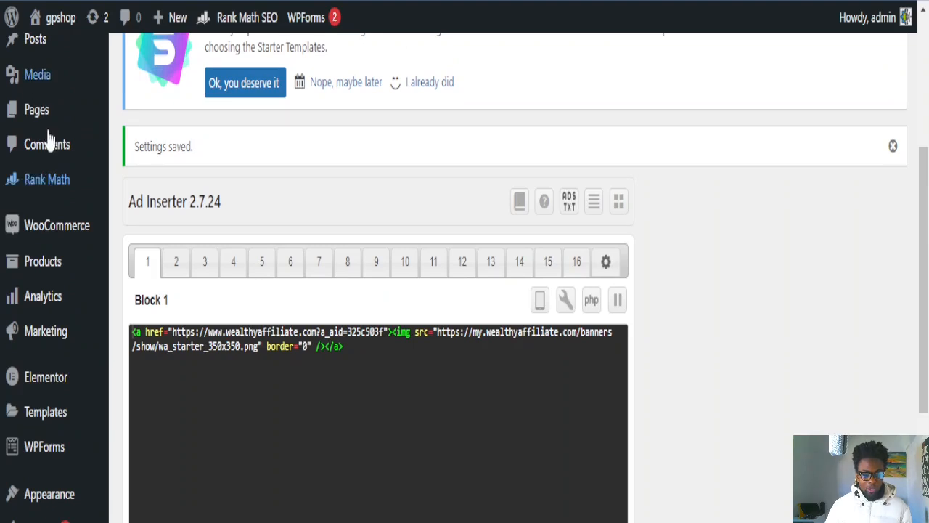
pyautogui.scroll(-1, 33, 58)
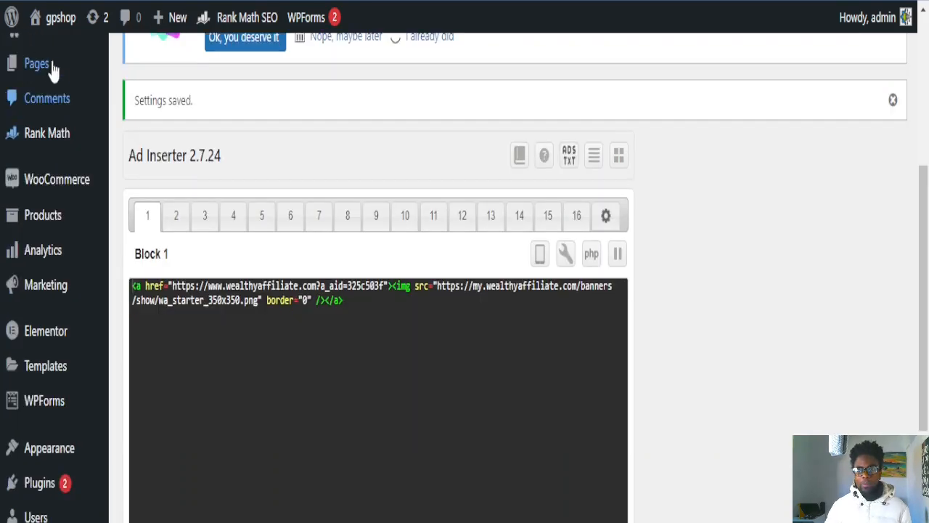
pyautogui.scroll(-2, 14, 109)
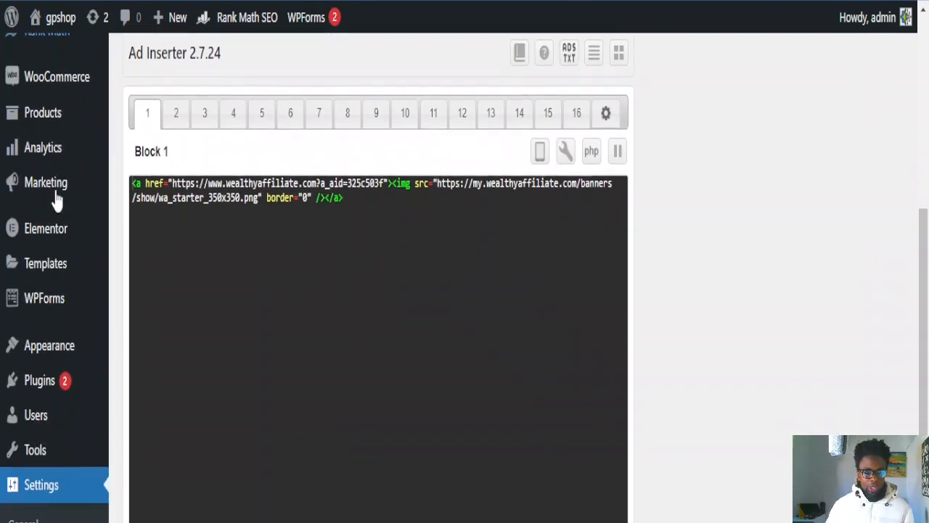
pyautogui.scroll(-5, 50, 301)
pyautogui.scroll(1, 52, 297)
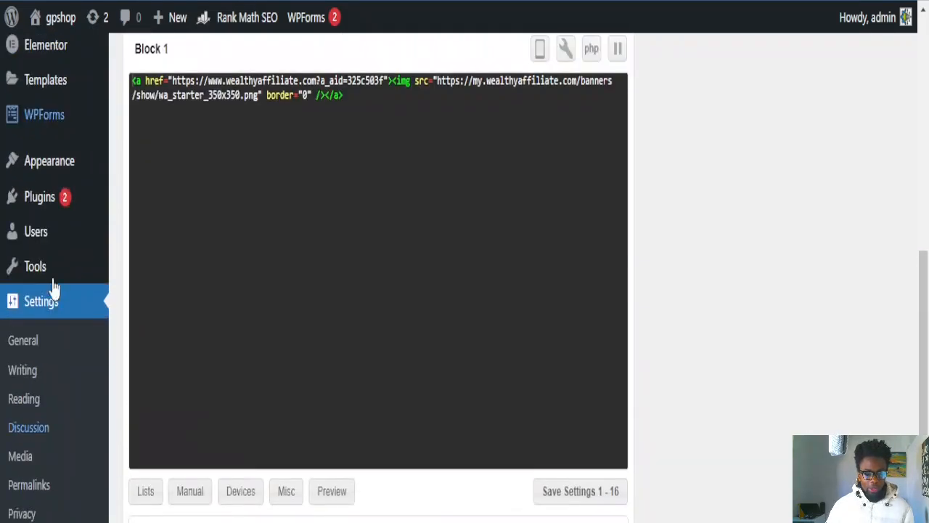
pyautogui.scroll(-2, 58, 287)
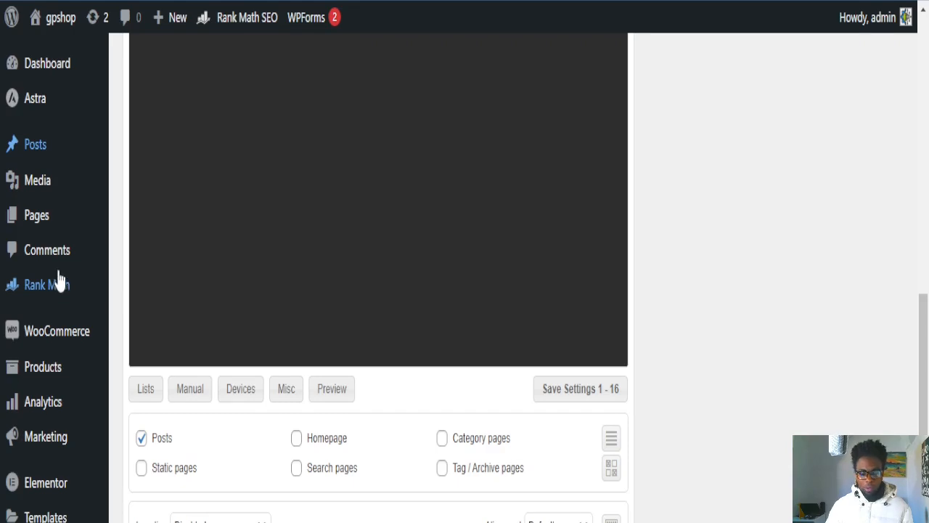
# Step: Go to Appearance > Widgets to show the Main Sidebar in the widget editor
pyautogui.scroll(-3, 58, 280)
pyautogui.scroll(-2, 16, 199)
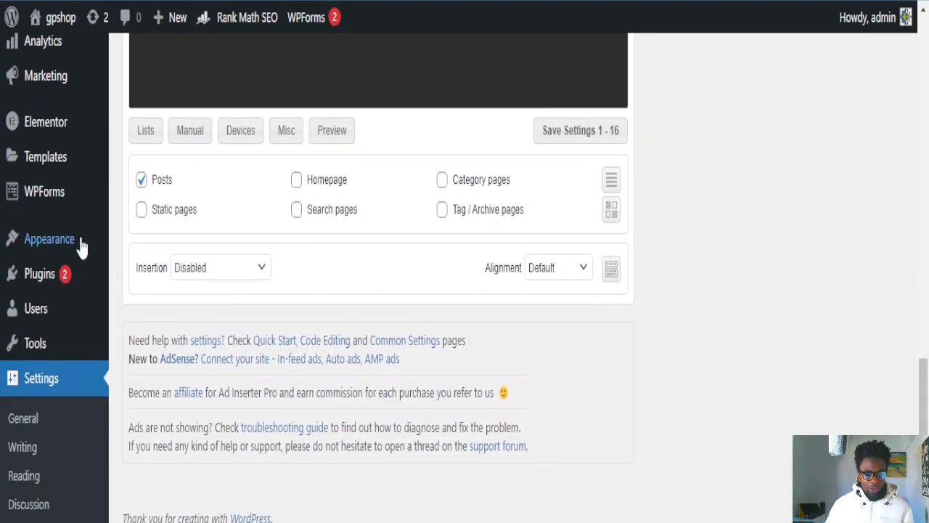
pyautogui.moveTo(47, 239)
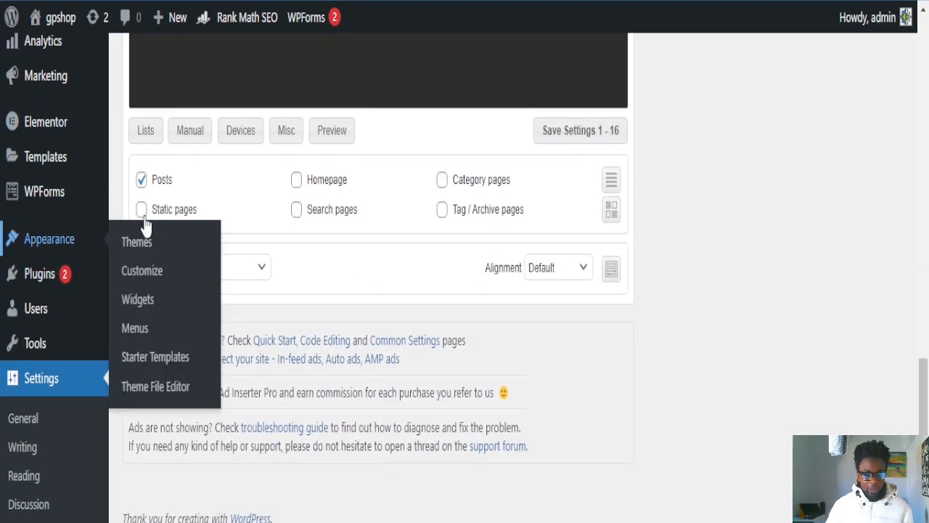
pyautogui.click(138, 302)
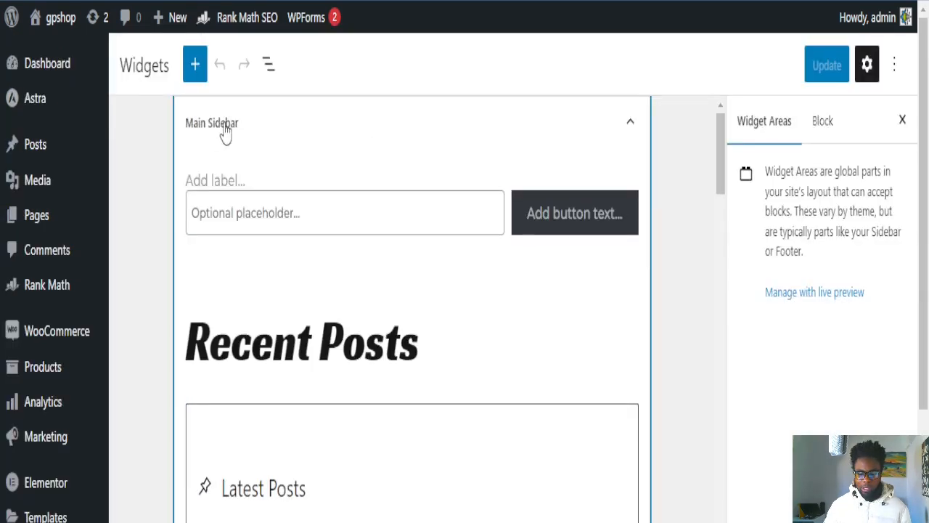
pyautogui.scroll(-2, 529, 307)
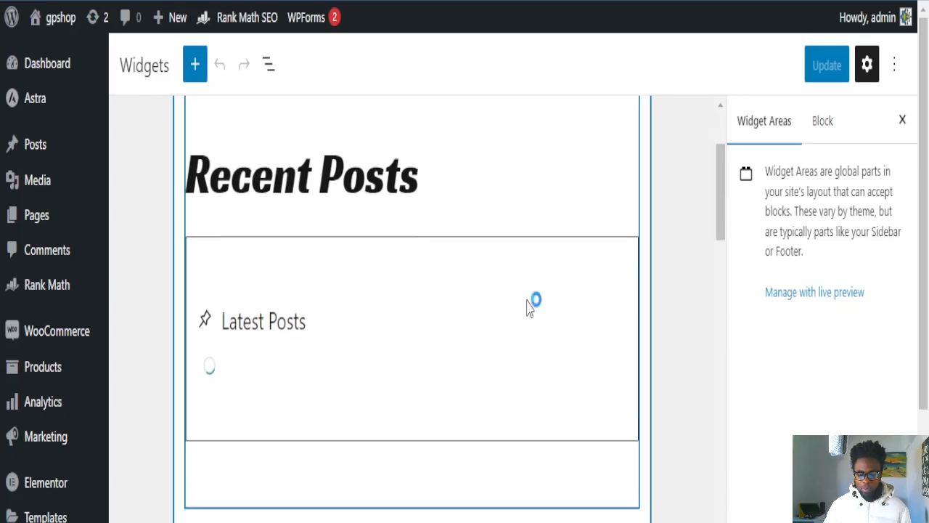
pyautogui.scroll(-15, 528, 306)
pyautogui.scroll(-7, 495, 354)
pyautogui.scroll(4, 484, 365)
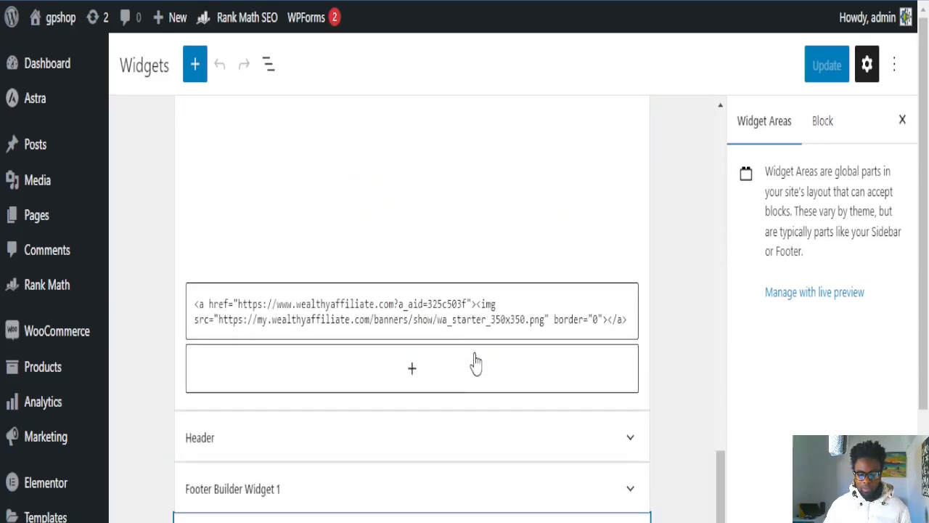
pyautogui.scroll(-2, 416, 407)
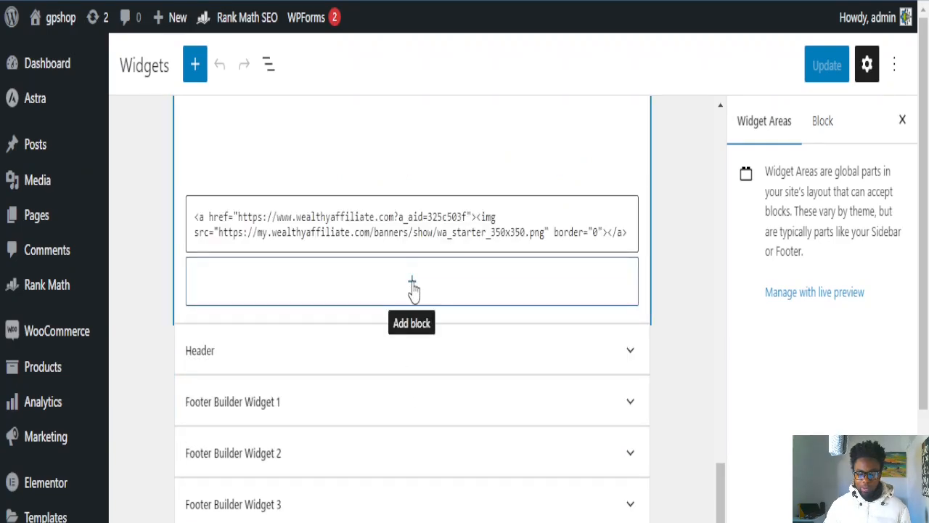
pyautogui.scroll(8, 446, 242)
pyautogui.scroll(8, 398, 278)
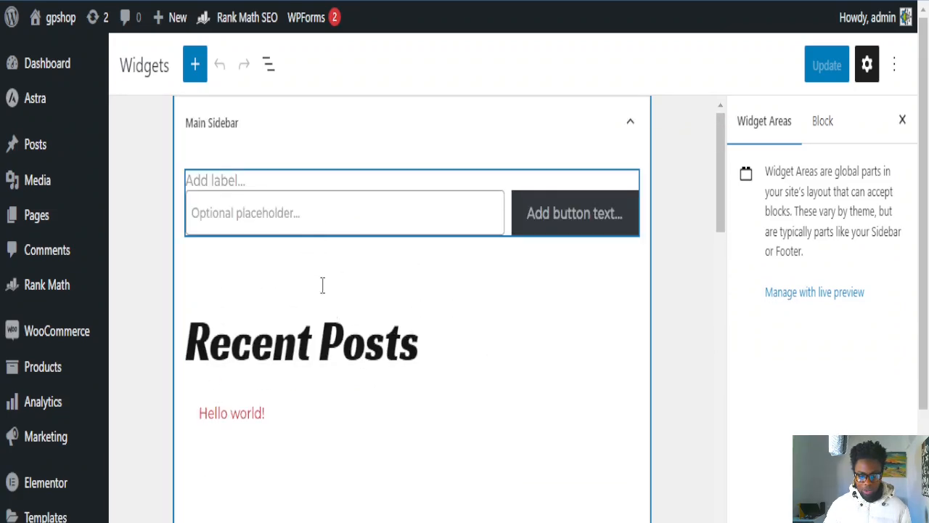
pyautogui.scroll(-4, 397, 268)
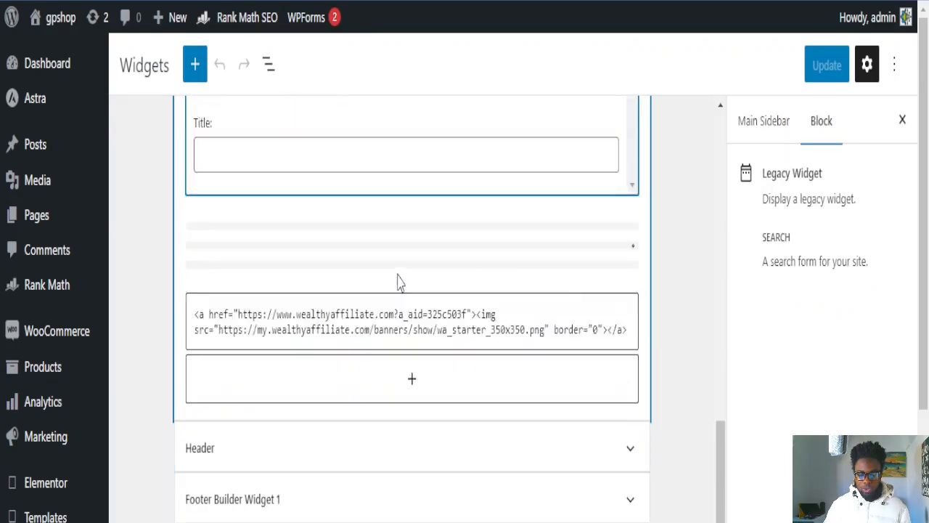
# Step: Add an Ad Inserter legacy widget to the Main Sidebar, set to display '1 - Block 1'
pyautogui.click(412, 328)
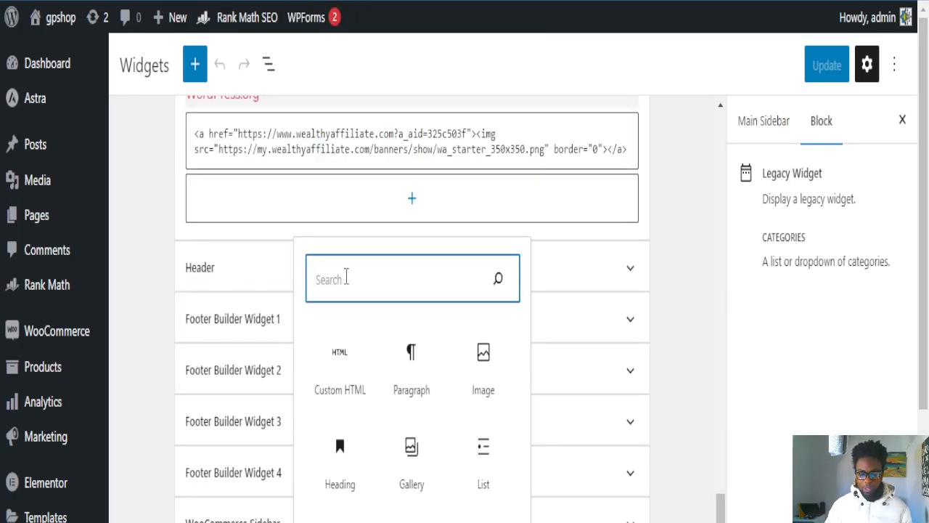
pyautogui.write('ad')
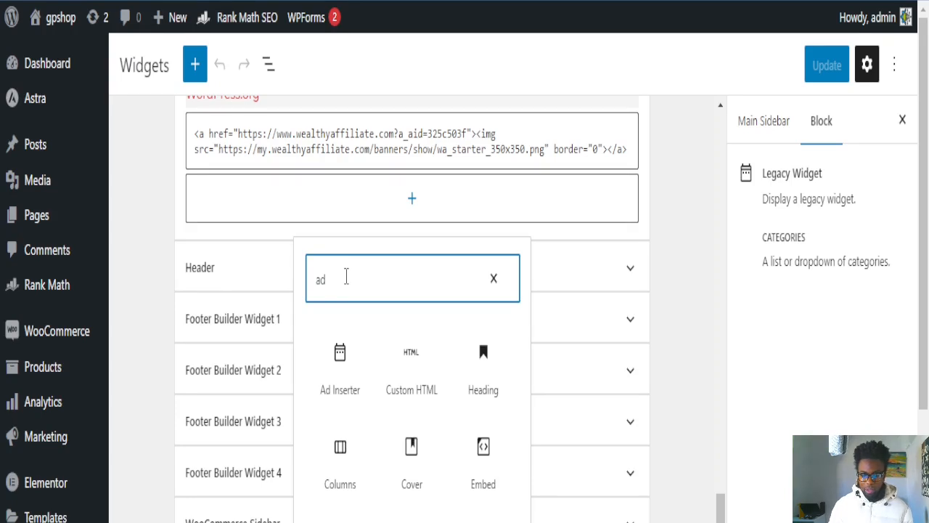
pyautogui.click(341, 397)
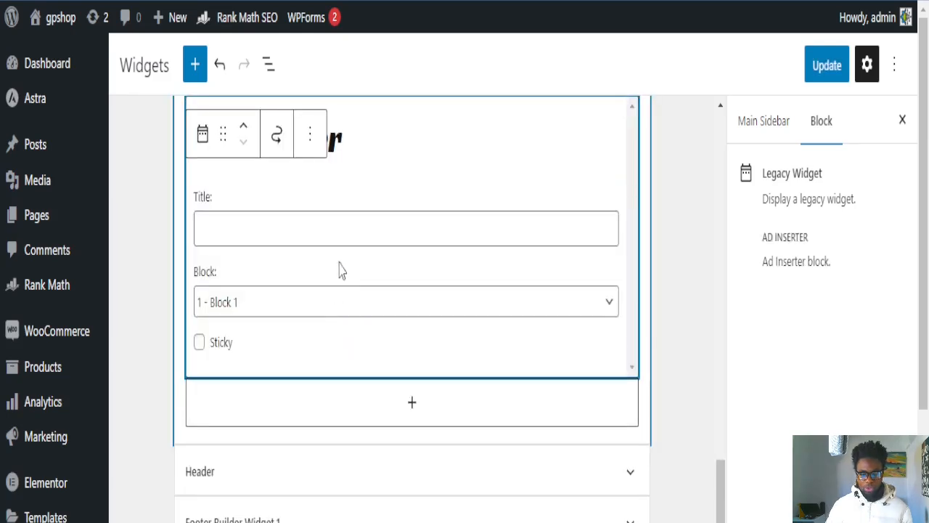
pyautogui.click(242, 303)
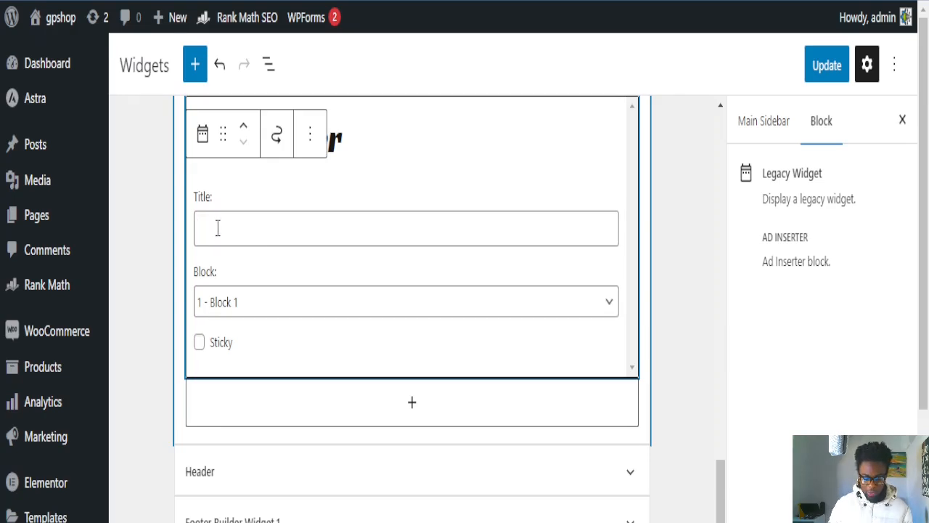
# Step: Title the Ad Inserter widget 'Banner for WA' and save the widgets with Update
pyautogui.write('Banner for WA')
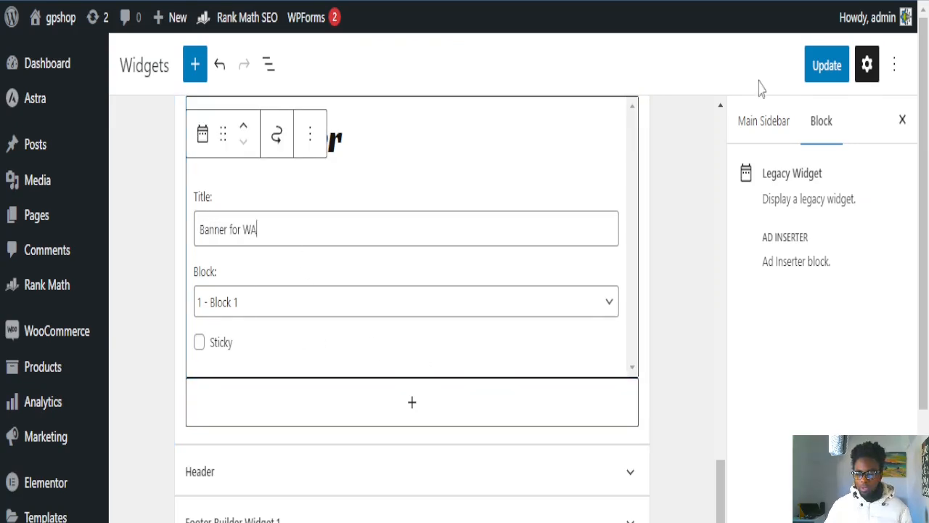
pyautogui.click(824, 71)
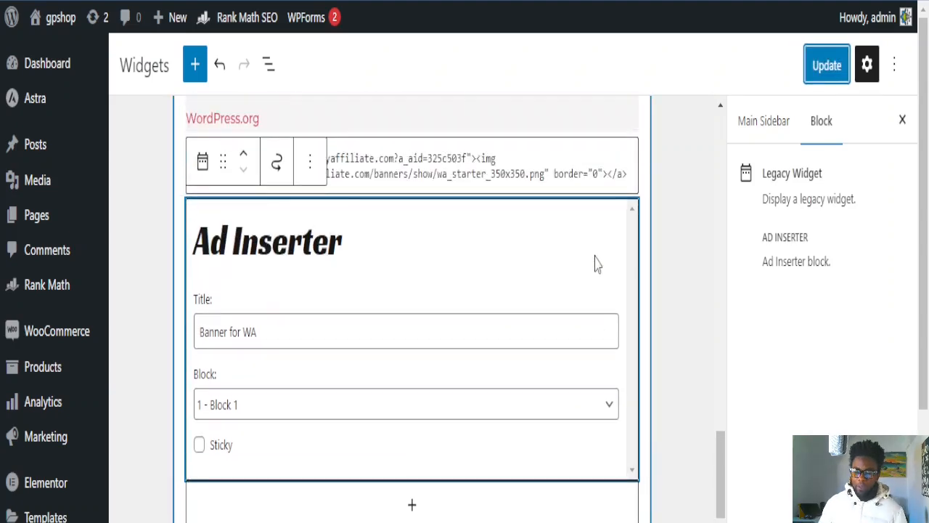
# Step: Move the Ad Inserter widget up above the affiliate HTML, Meta and Categories widgets
pyautogui.scroll(2, 595, 263)
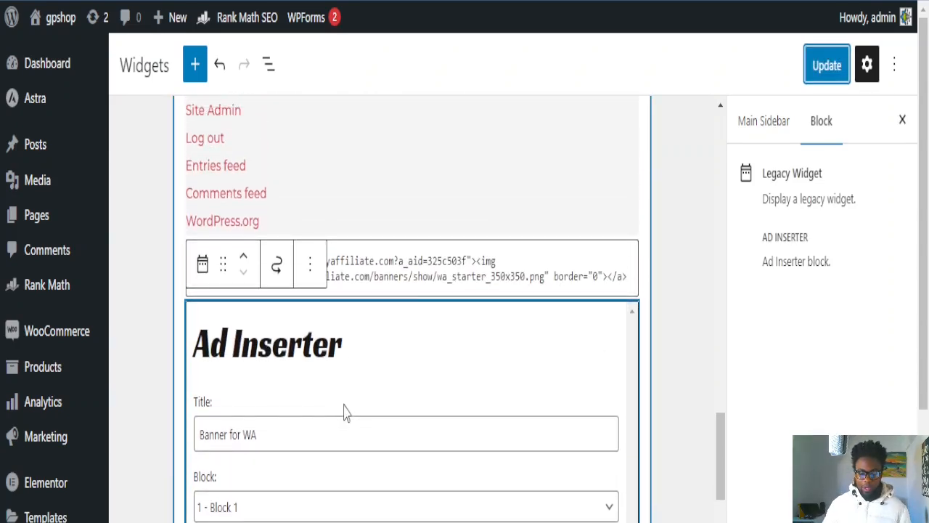
pyautogui.scroll(-2, 345, 411)
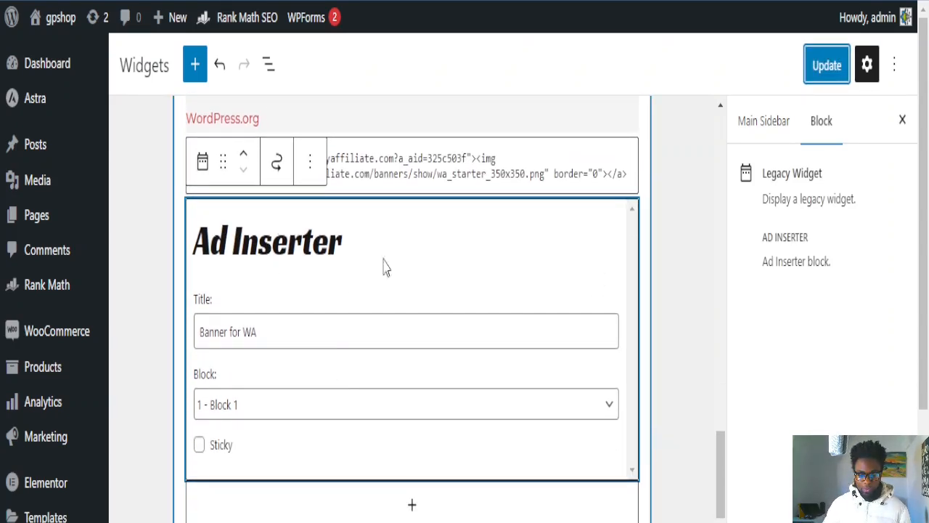
pyautogui.scroll(6, 468, 396)
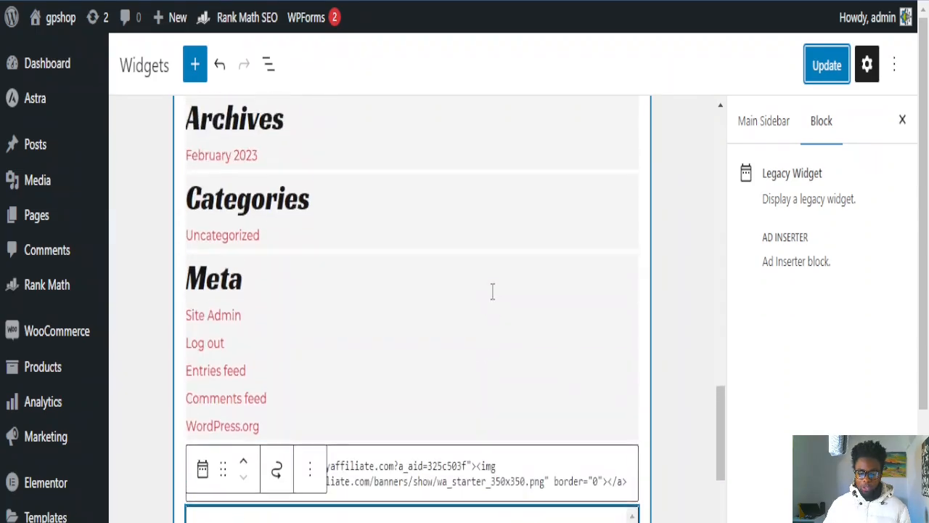
pyautogui.scroll(10, 491, 297)
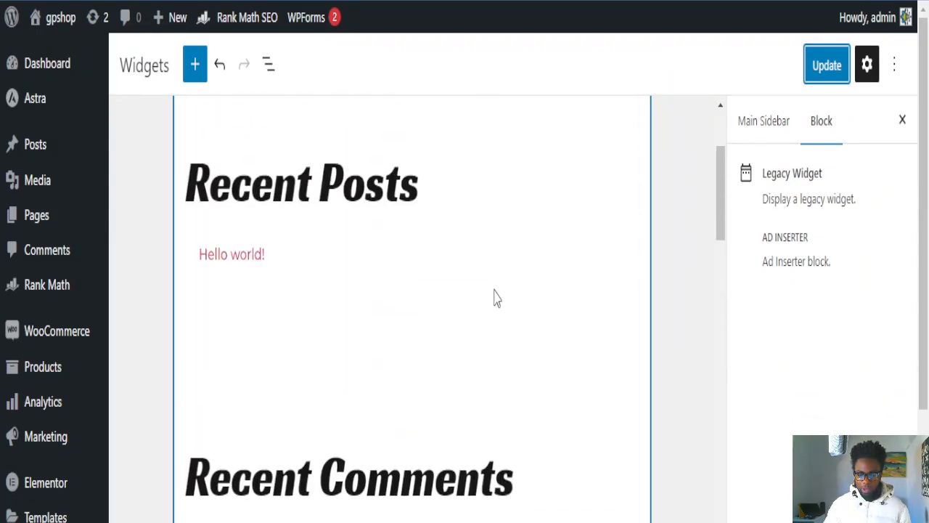
pyautogui.scroll(3, 494, 298)
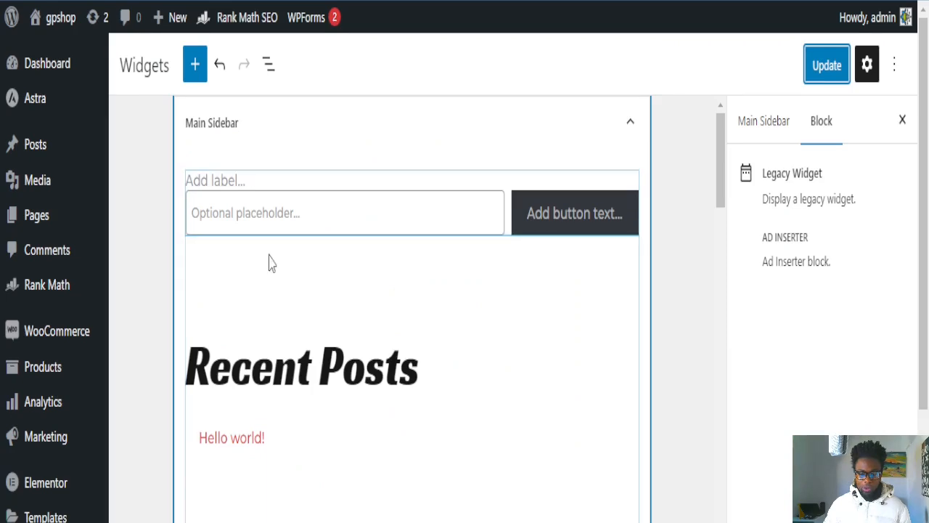
pyautogui.scroll(-2, 514, 362)
pyautogui.scroll(-10, 514, 363)
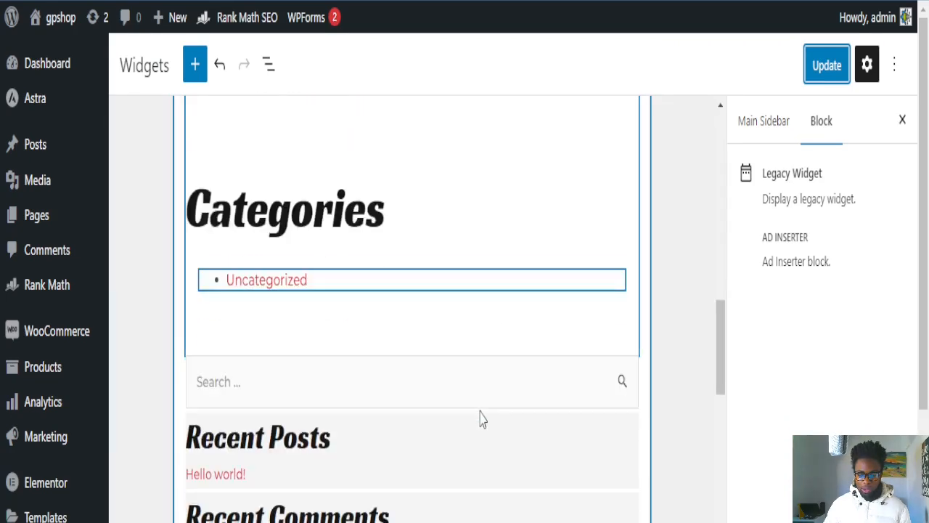
pyautogui.click(471, 412)
pyautogui.scroll(3, 473, 406)
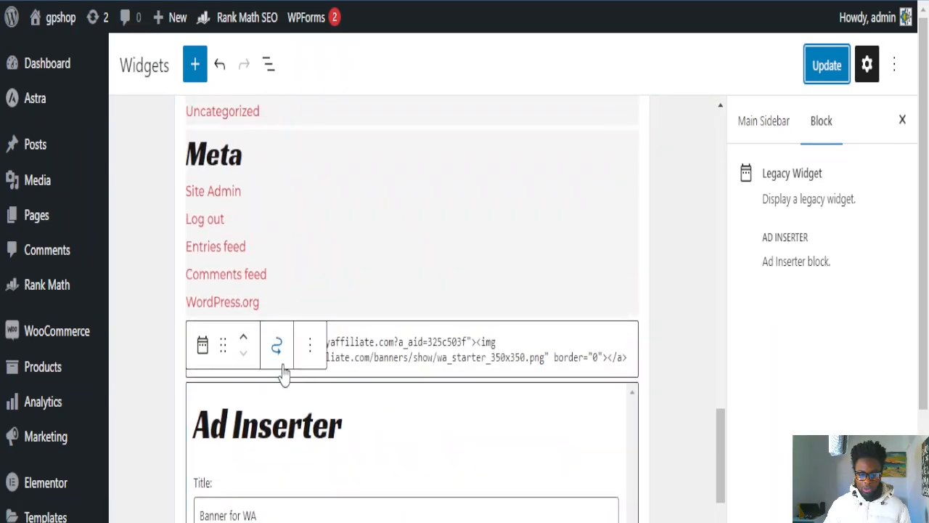
pyautogui.click(246, 345)
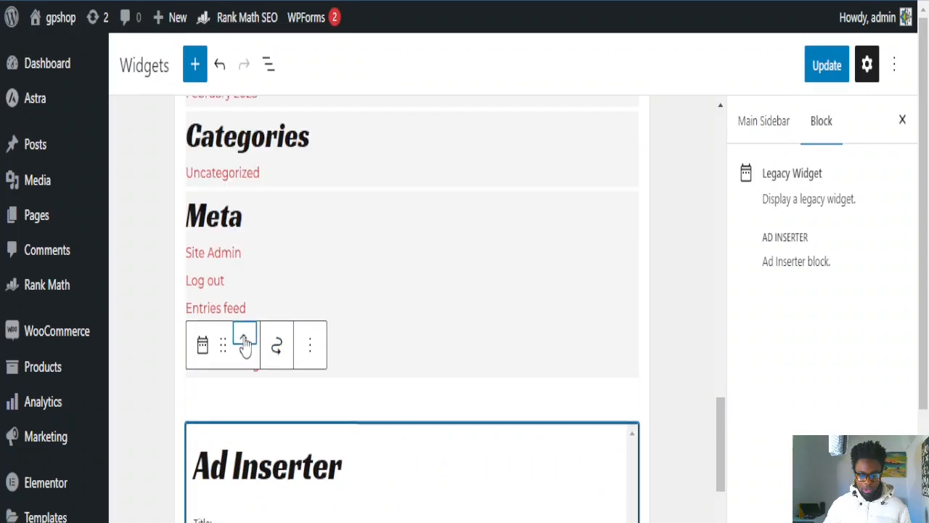
pyautogui.click(245, 345)
pyautogui.click(245, 346)
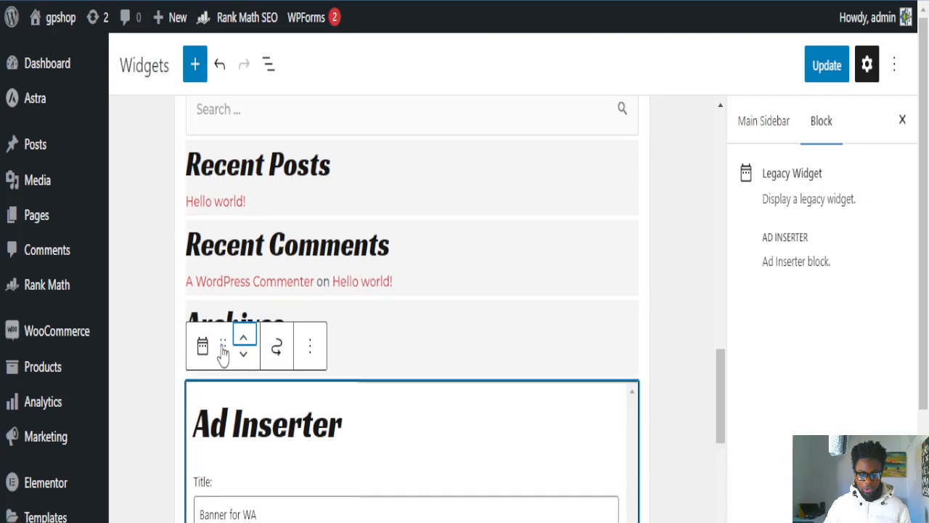
# Step: Drag the 'Banner for WA' widget to the very top of Main Sidebar, above search
pyautogui.moveTo(224, 351); pyautogui.dragTo(246, 127)
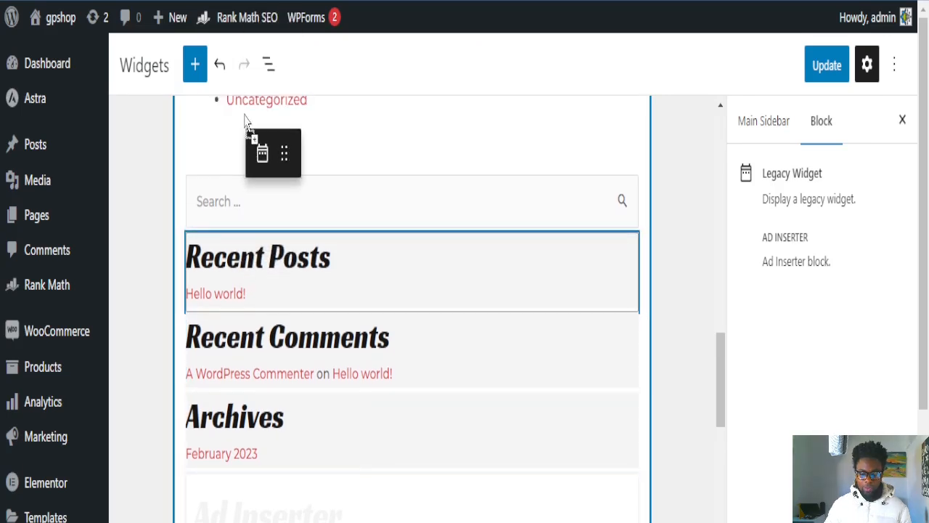
pyautogui.moveTo(247, 86); pyautogui.dragTo(254, 220)
pyautogui.moveTo(248, 200); pyautogui.dragTo(254, 165)
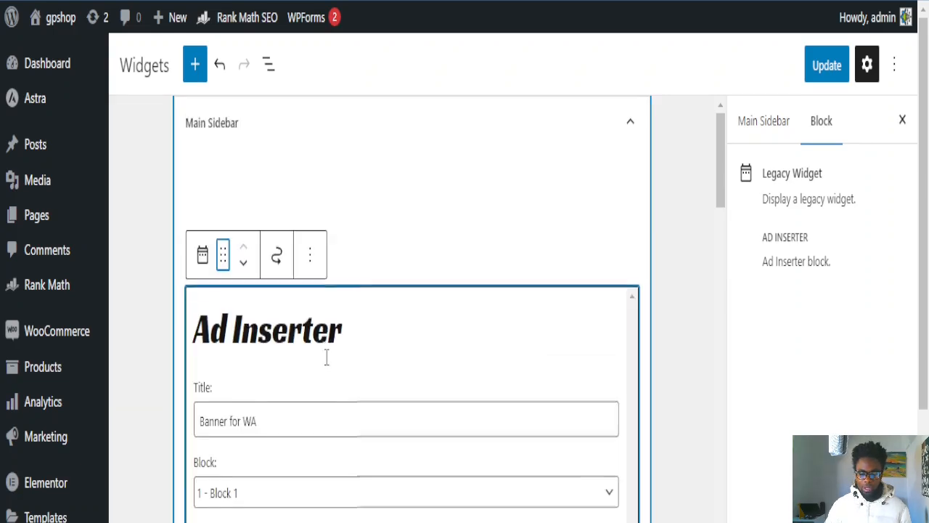
# Step: Update the widgets so 'Banner for WA' is saved first in Main Sidebar
pyautogui.click(828, 66)
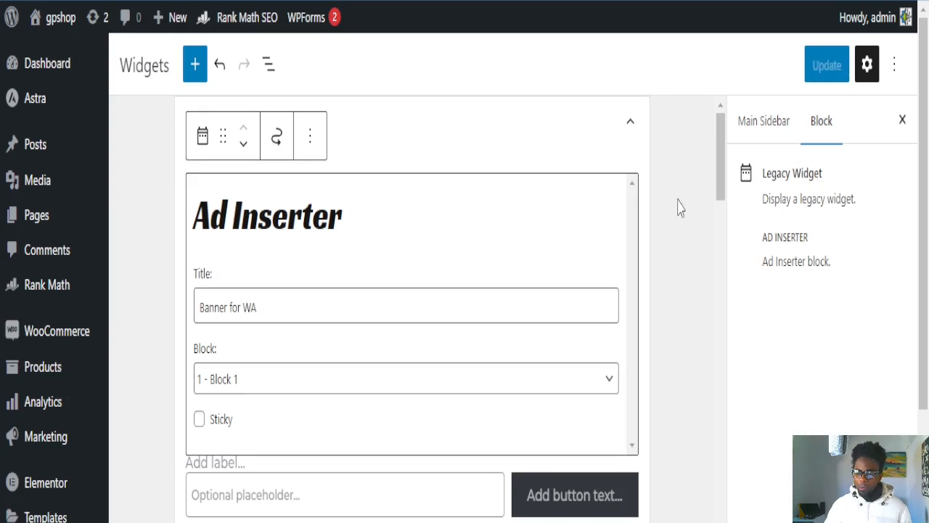
pyautogui.scroll(-2, 50, 384)
pyautogui.scroll(2, 50, 385)
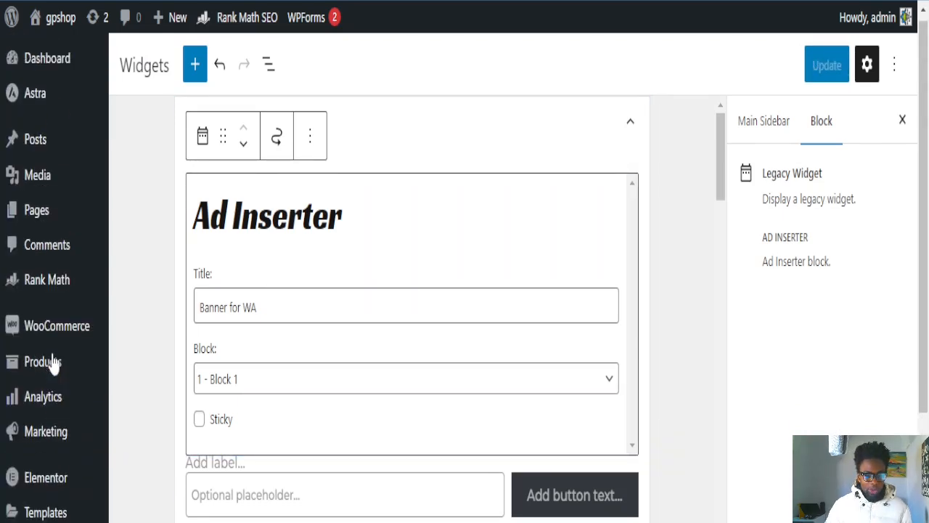
# Step: Open Sample Page from All Pages to see the Free Starter Membership banner in its sidebar
pyautogui.moveTo(40, 231)
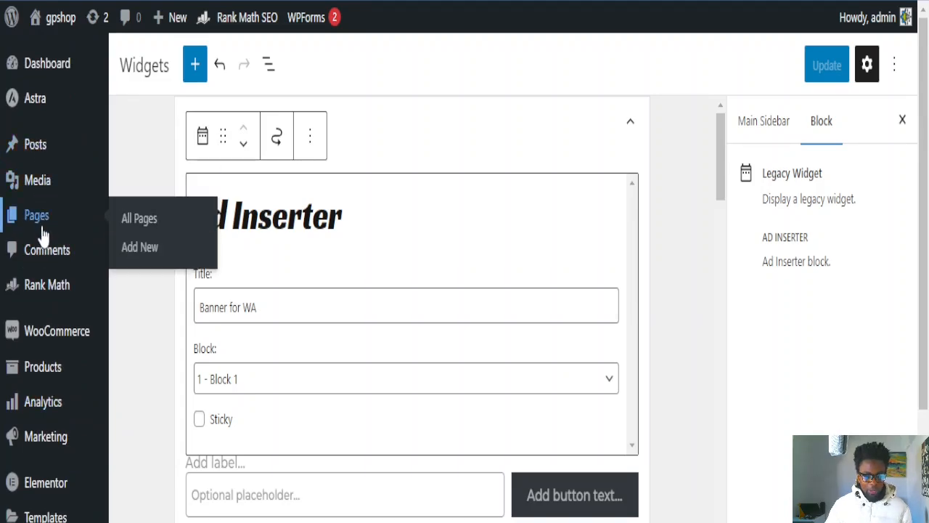
pyautogui.click(148, 227)
pyautogui.scroll(-6, 341, 399)
pyautogui.scroll(-5, 196, 449)
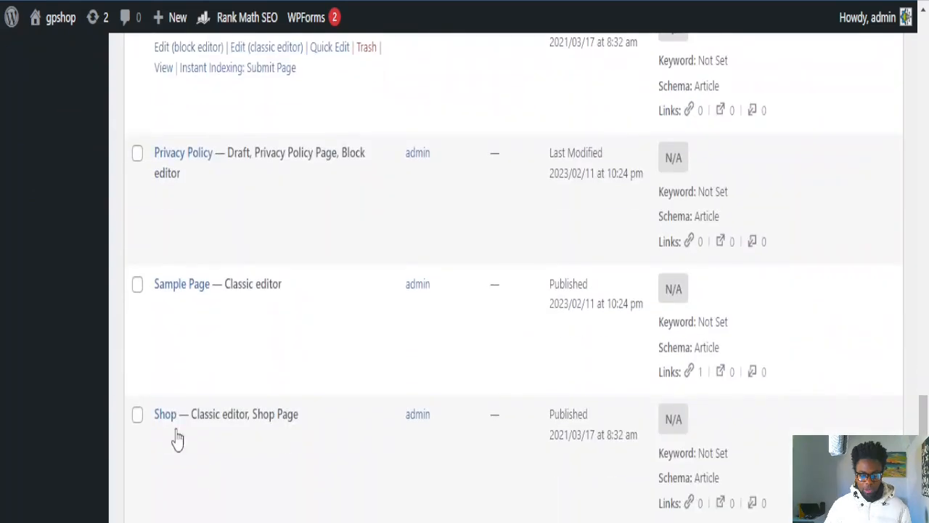
pyautogui.scroll(1, 186, 341)
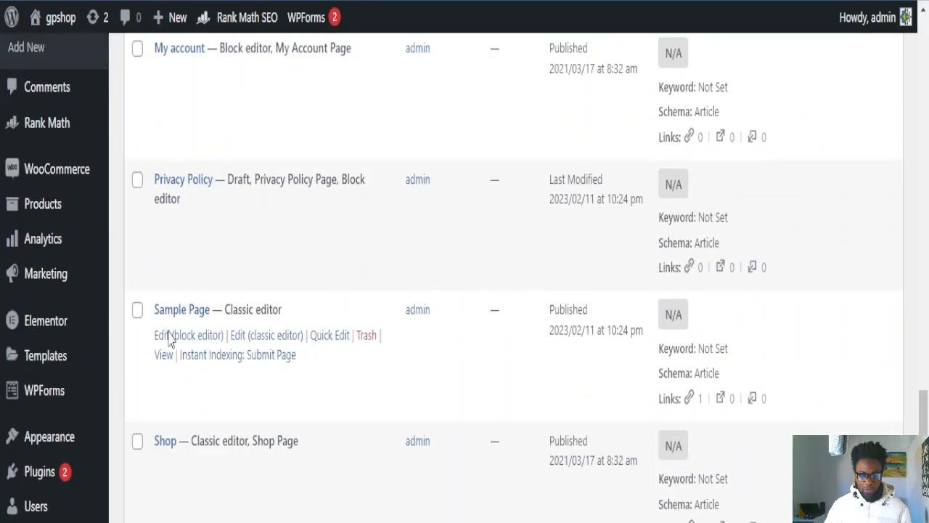
pyautogui.click(181, 311)
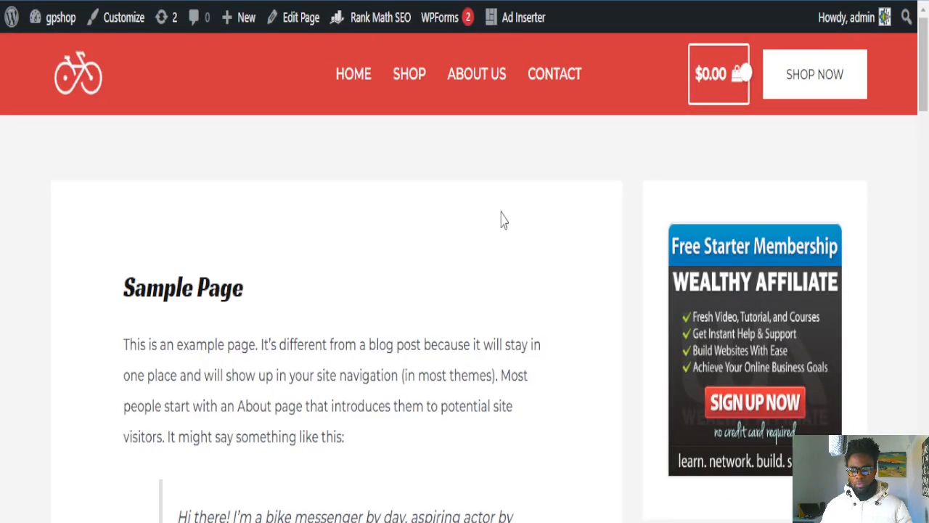
pyautogui.scroll(-3, 503, 225)
pyautogui.scroll(3, 509, 235)
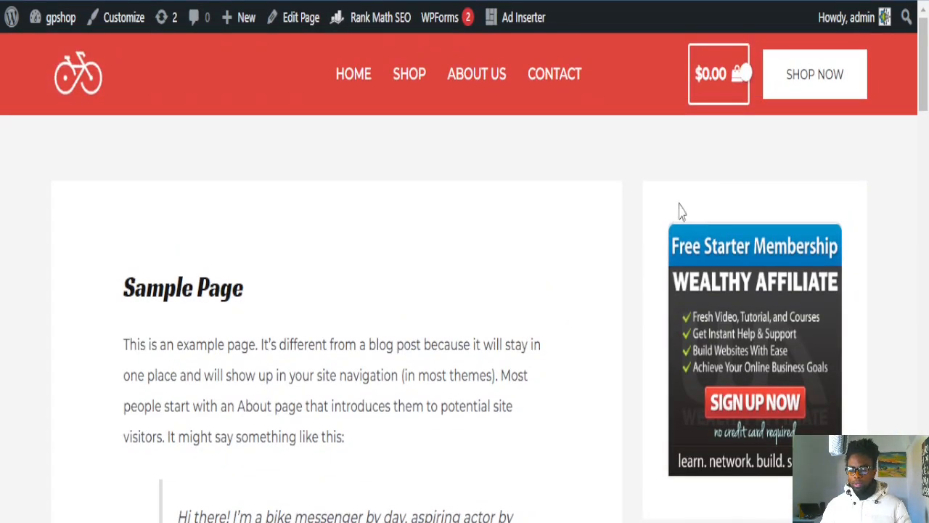
pyautogui.scroll(-2, 539, 221)
pyautogui.scroll(1, 518, 239)
pyautogui.scroll(-1, 660, 203)
pyautogui.scroll(1, 679, 192)
pyautogui.scroll(-1, 739, 223)
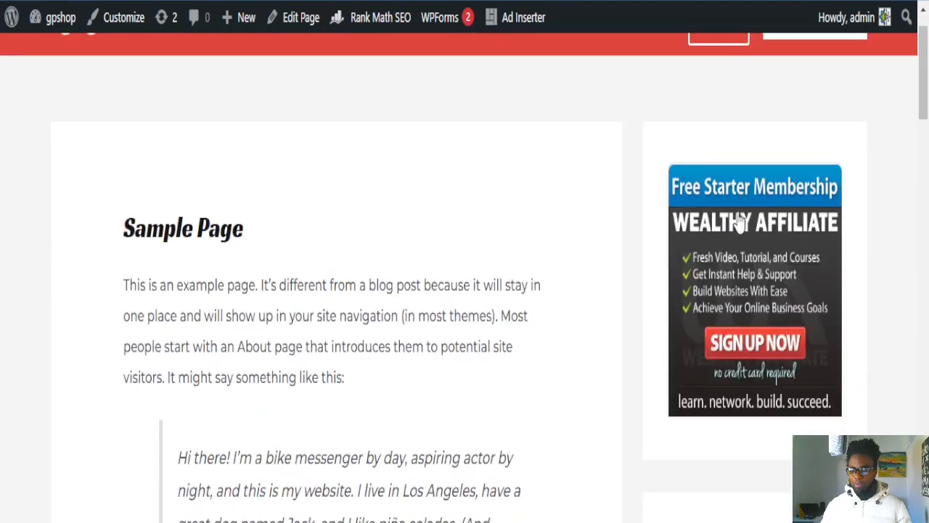
pyautogui.scroll(-2, 827, 384)
pyautogui.scroll(-1, 829, 389)
pyautogui.scroll(2, 823, 377)
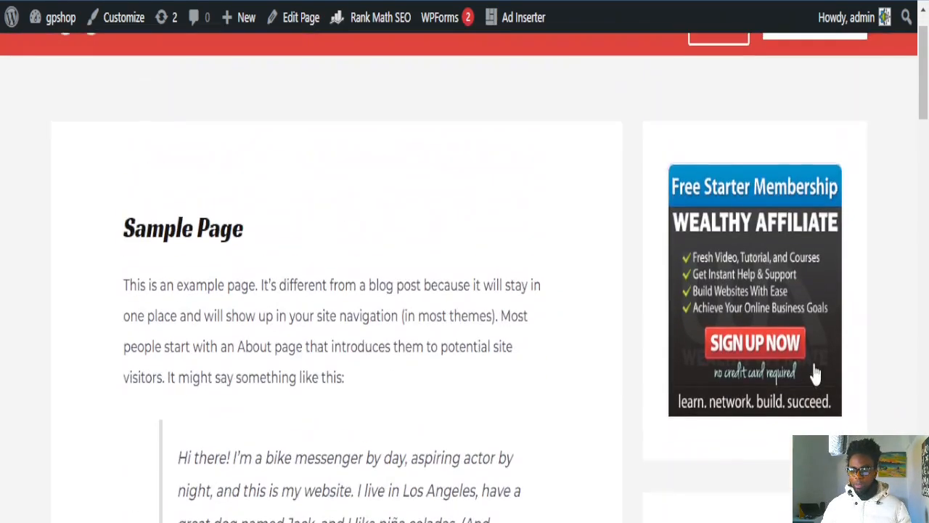
pyautogui.scroll(-1, 775, 358)
pyautogui.scroll(2, 585, 253)
pyautogui.scroll(-1, 734, 321)
pyautogui.scroll(1, 737, 254)
pyautogui.scroll(-1, 810, 310)
pyautogui.scroll(1, 813, 319)
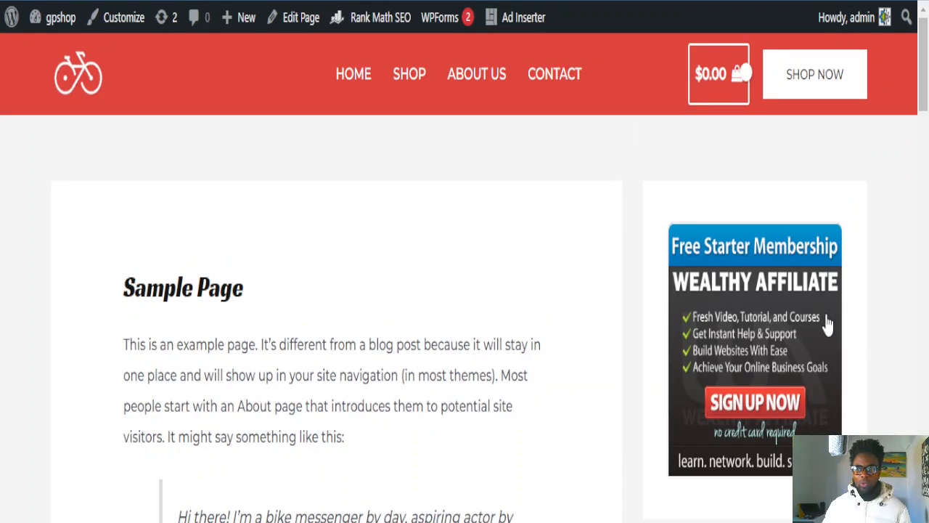